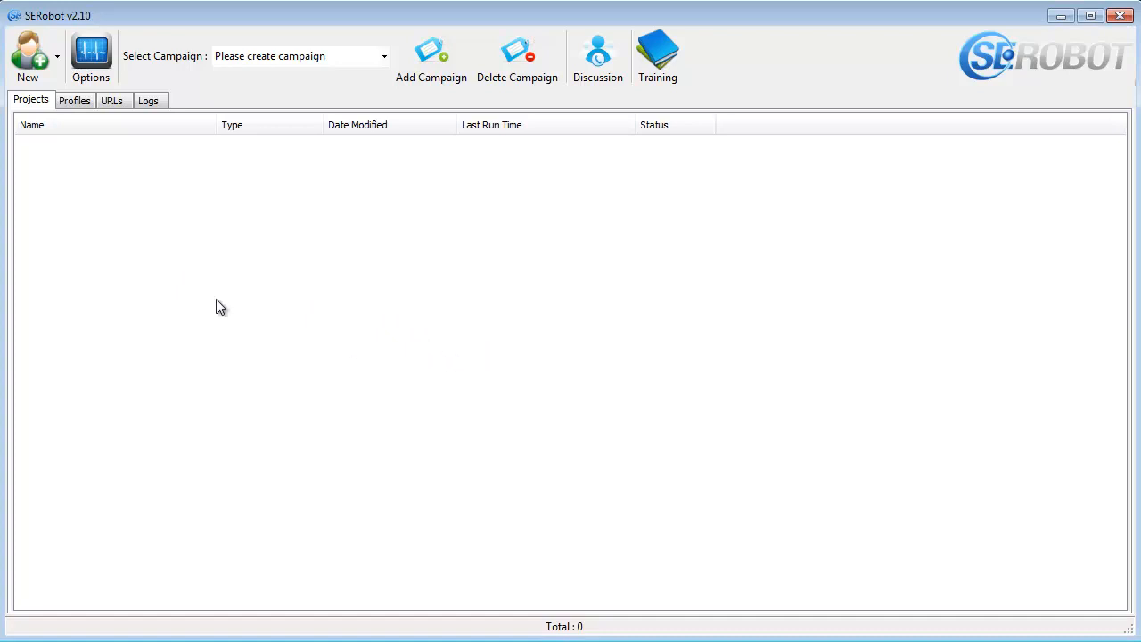
- Review the captcha services, proxy, spinner and general options, and save them
left_click(97, 75)
left_click_drag(565, 80, 557, 52)
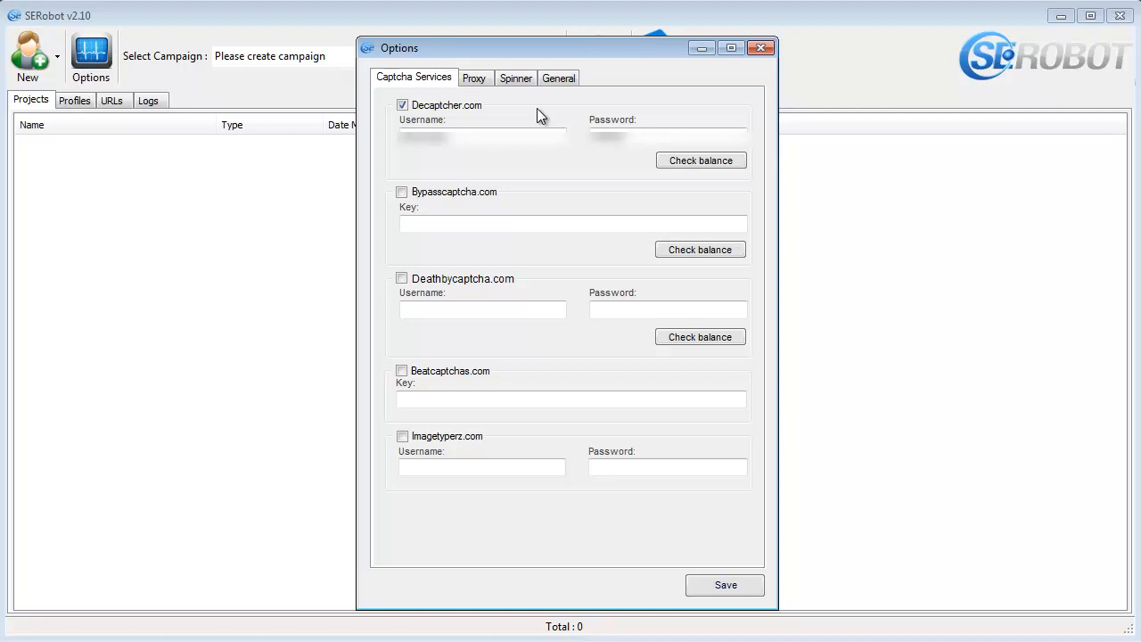
left_click(483, 81)
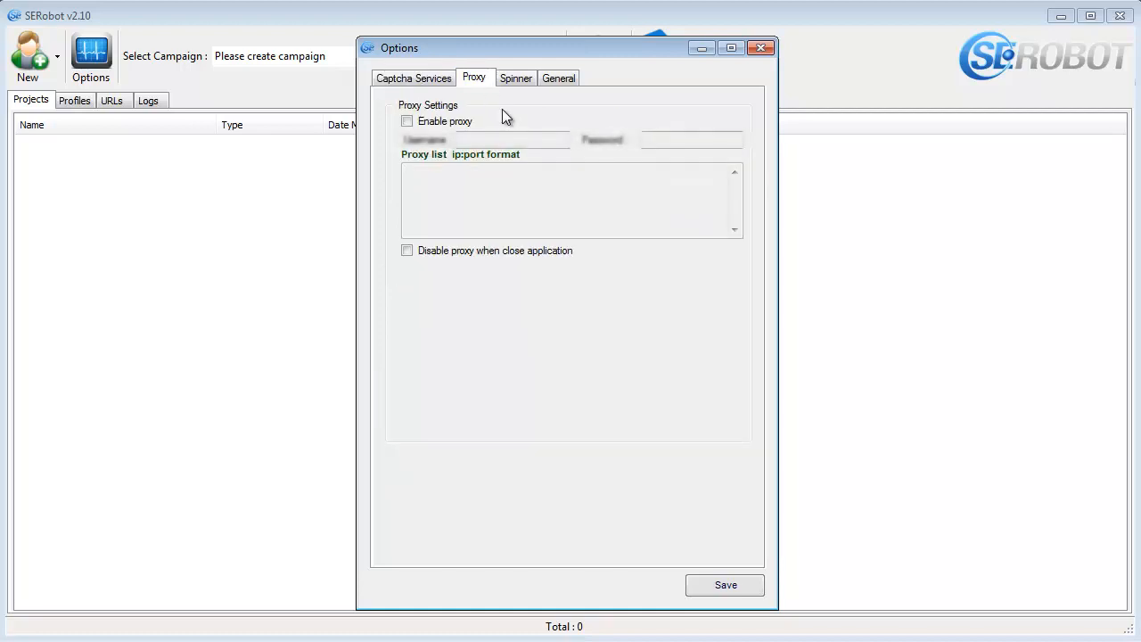
left_click(408, 122)
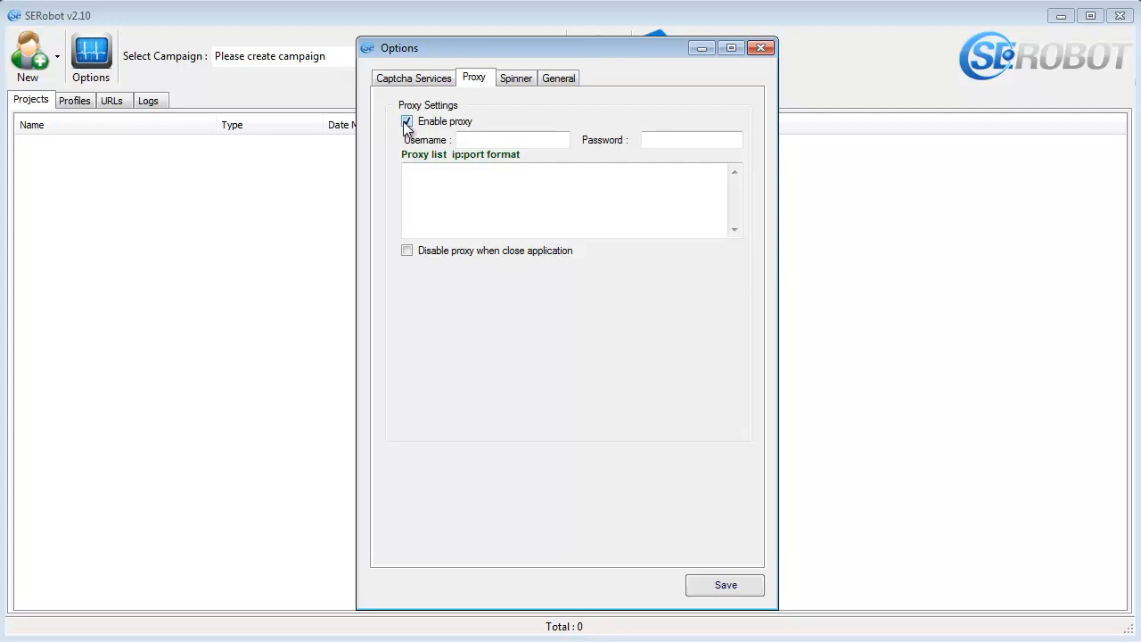
left_click(407, 121)
left_click(528, 84)
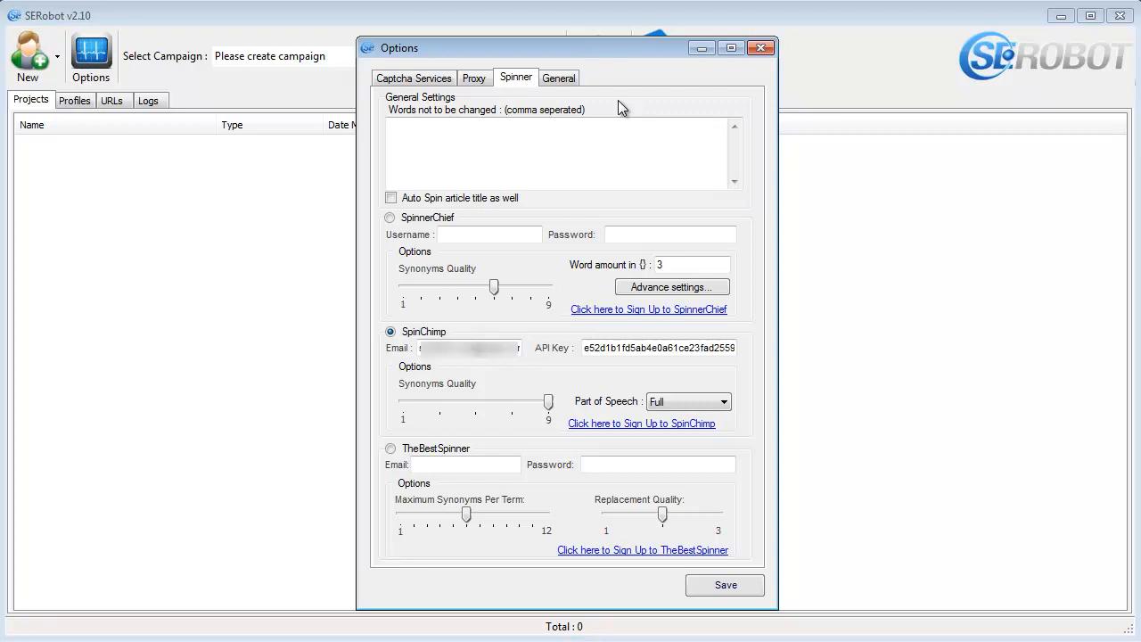
left_click(571, 86)
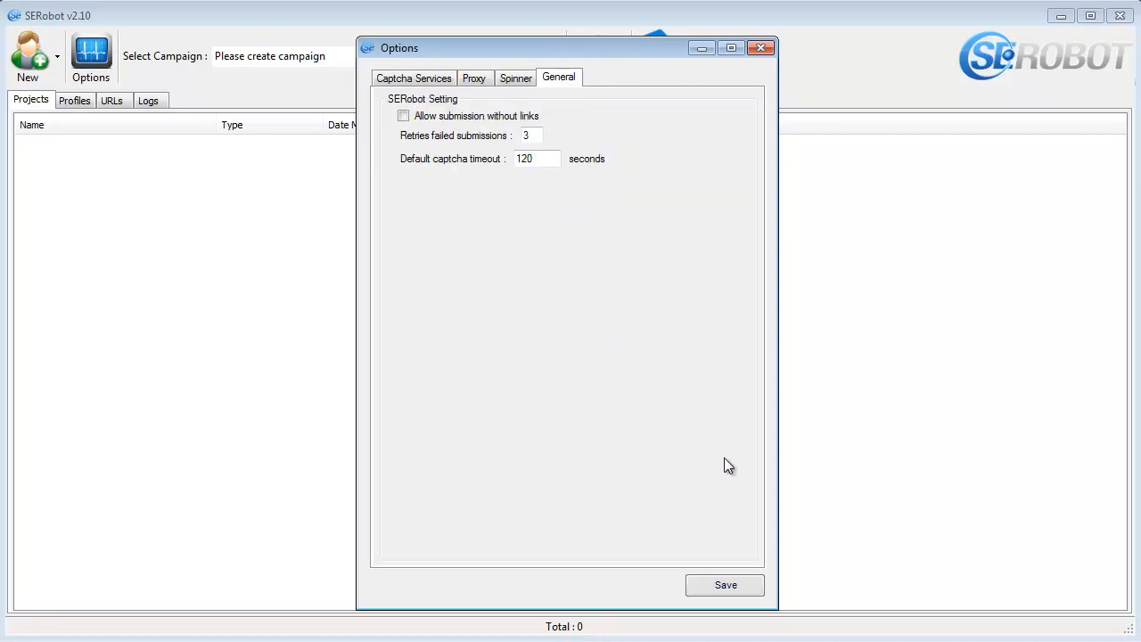
left_click(724, 585)
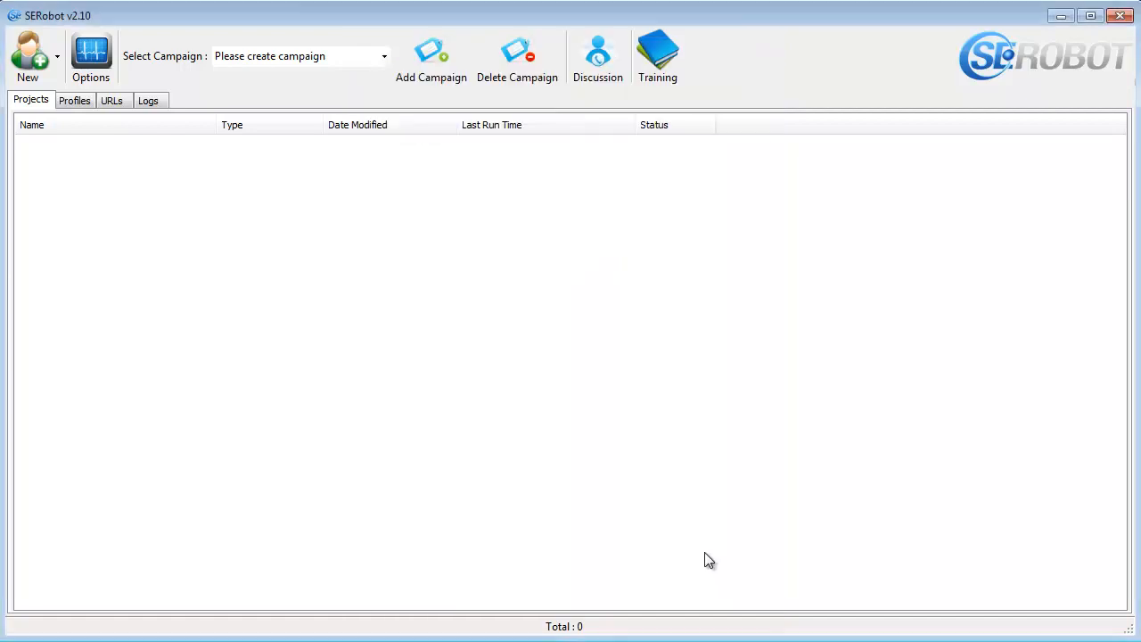
- Create a new campaign named SERobotTest
left_click(442, 80)
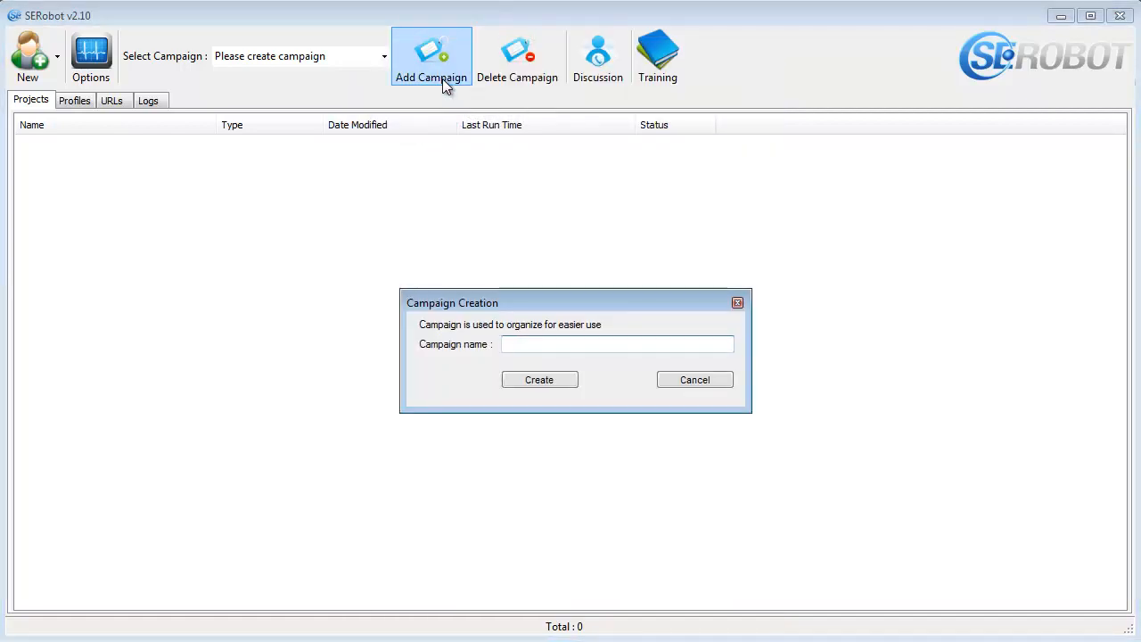
type("SERobotTest")
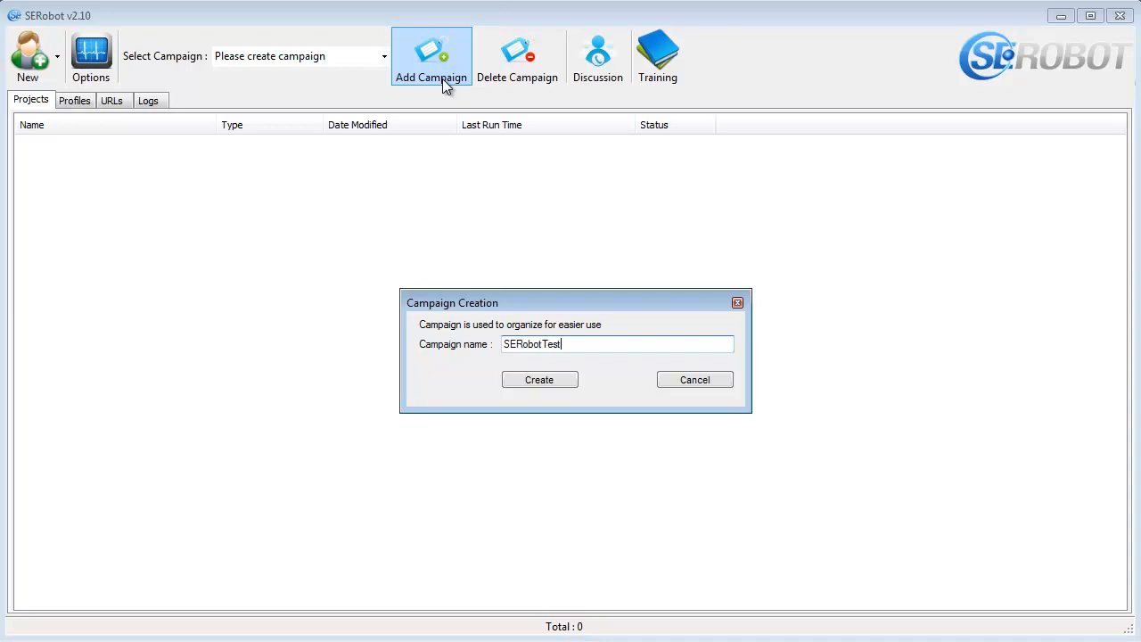
key("Return")
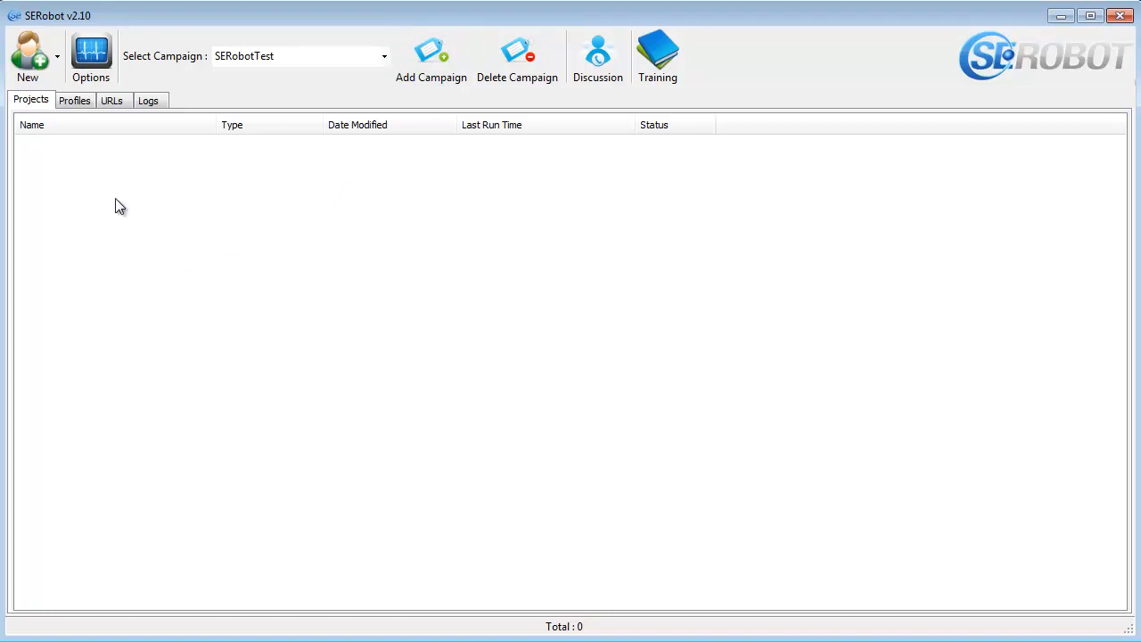
- Add a new Account Creation project with its default name to the campaign and open it
left_click(58, 54)
left_click(188, 98)
left_click(57, 55)
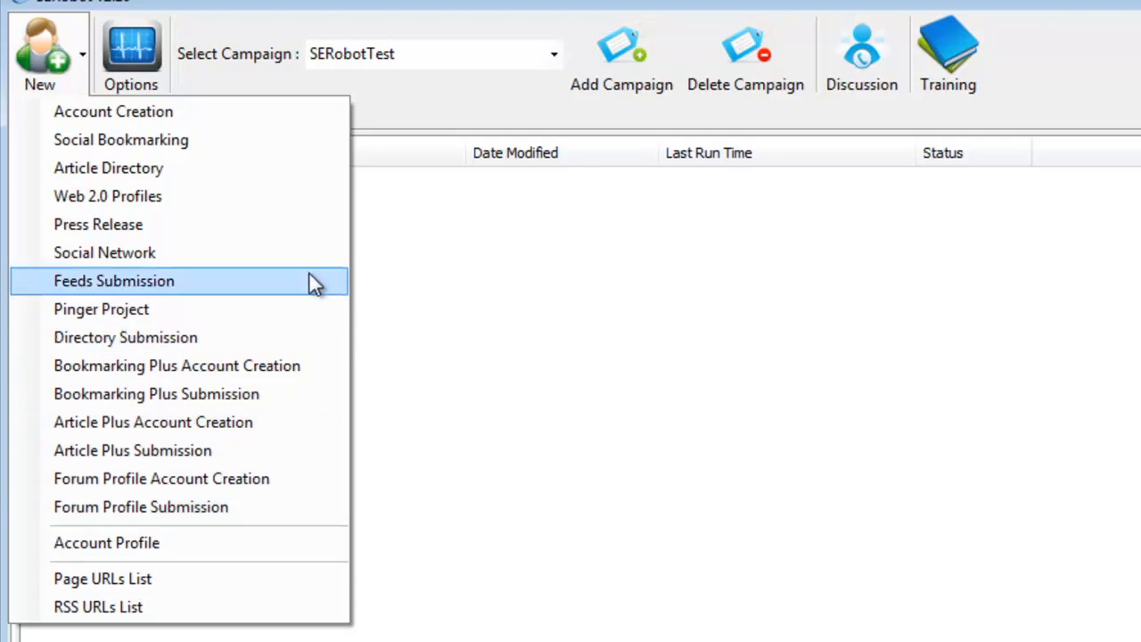
left_click(336, 112)
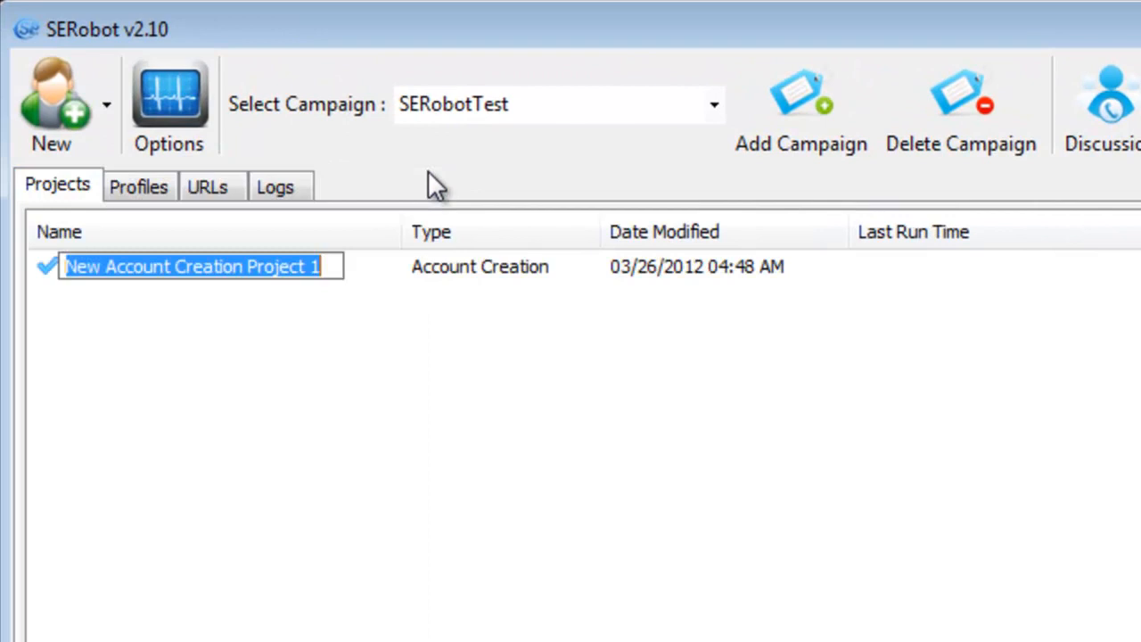
left_click(282, 299)
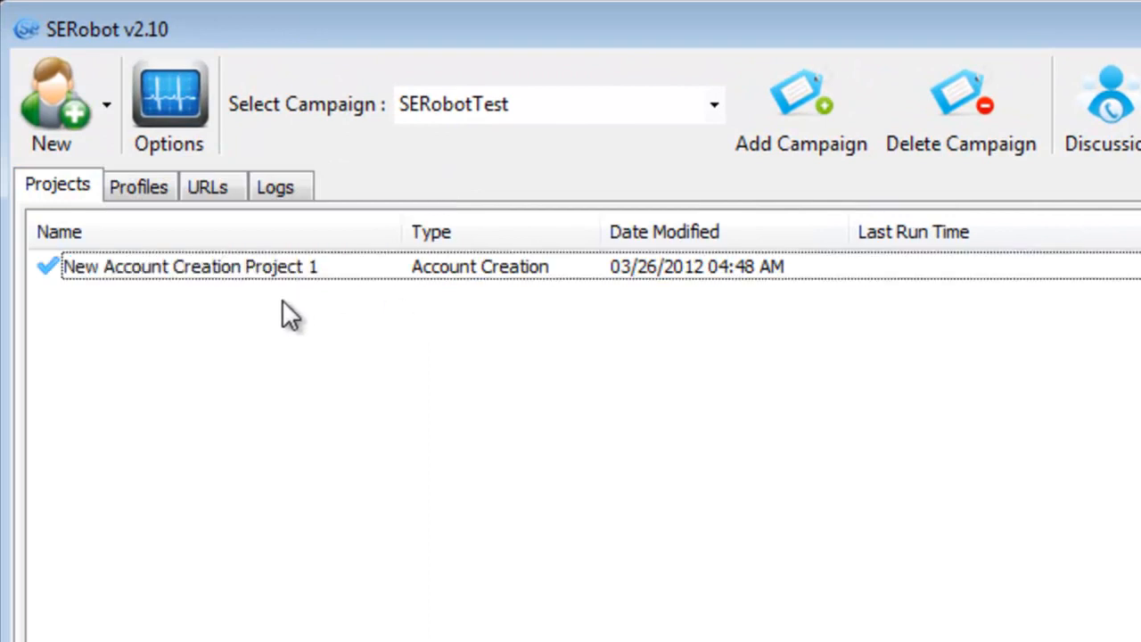
double_click(189, 272)
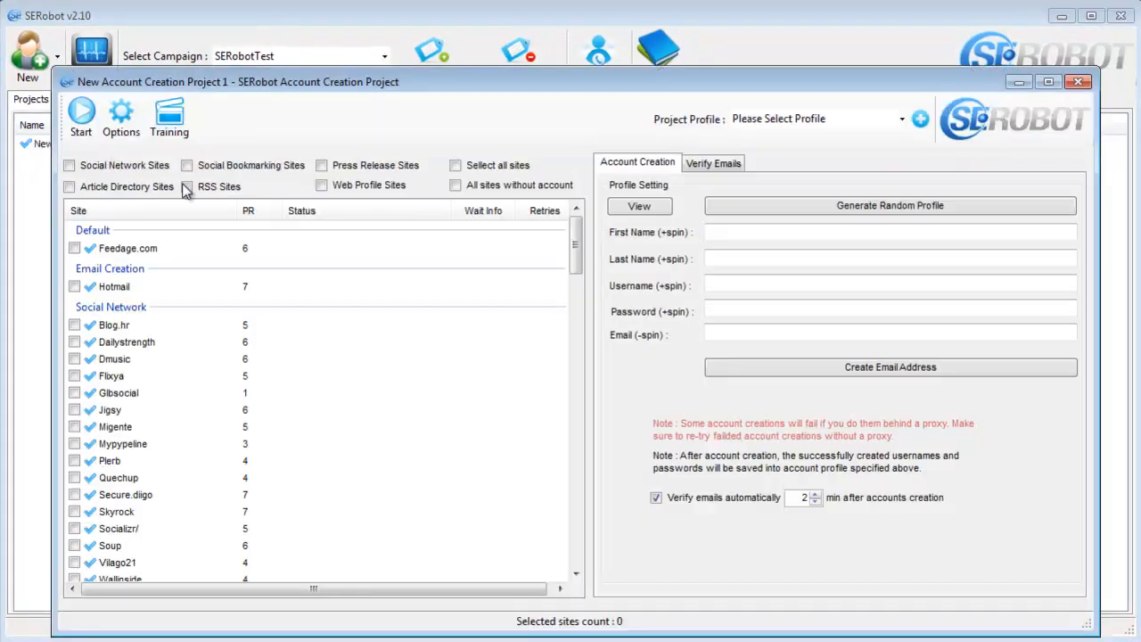
left_click_drag(395, 81, 374, 43)
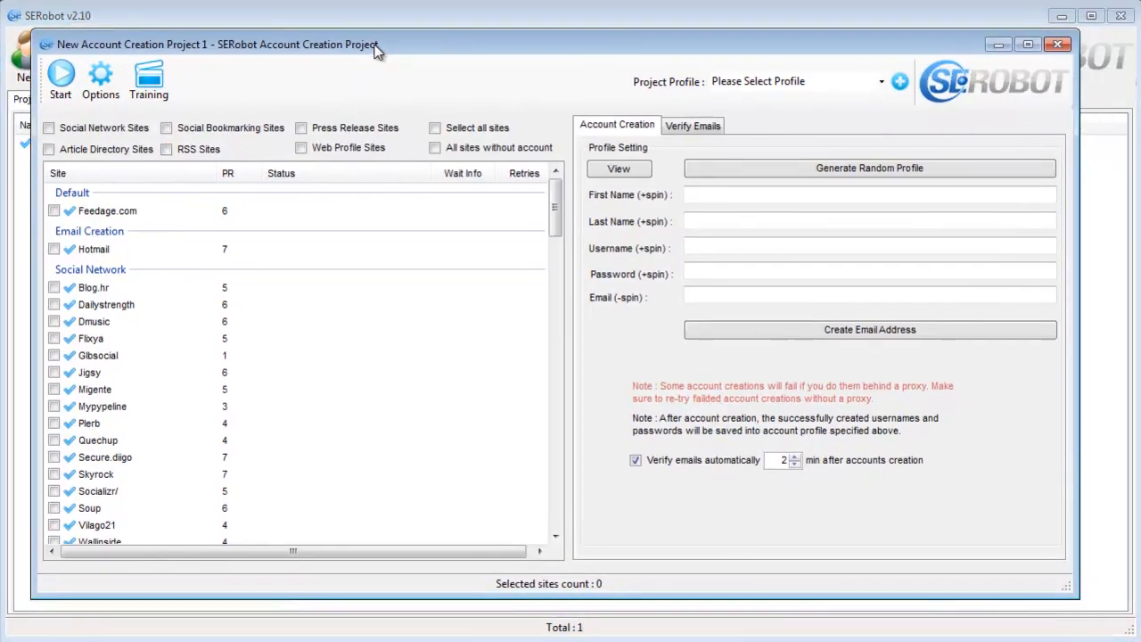
- Generate random profile details for the account creation project, regenerating them several times for a different identity
left_click(873, 171)
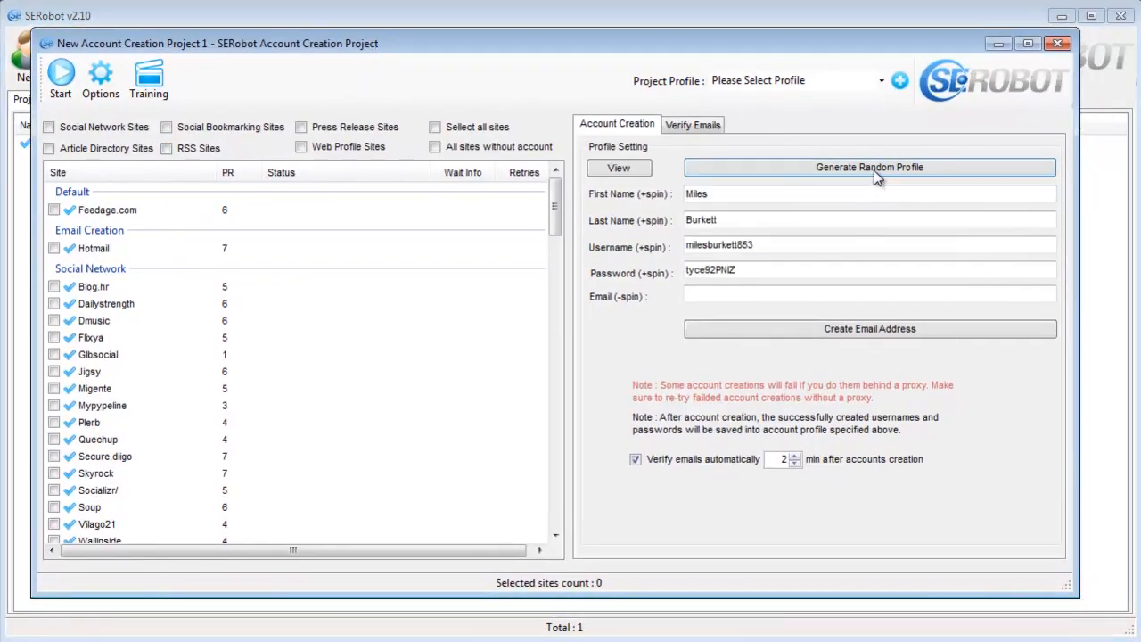
left_click(873, 170)
left_click(873, 170)
left_click(874, 171)
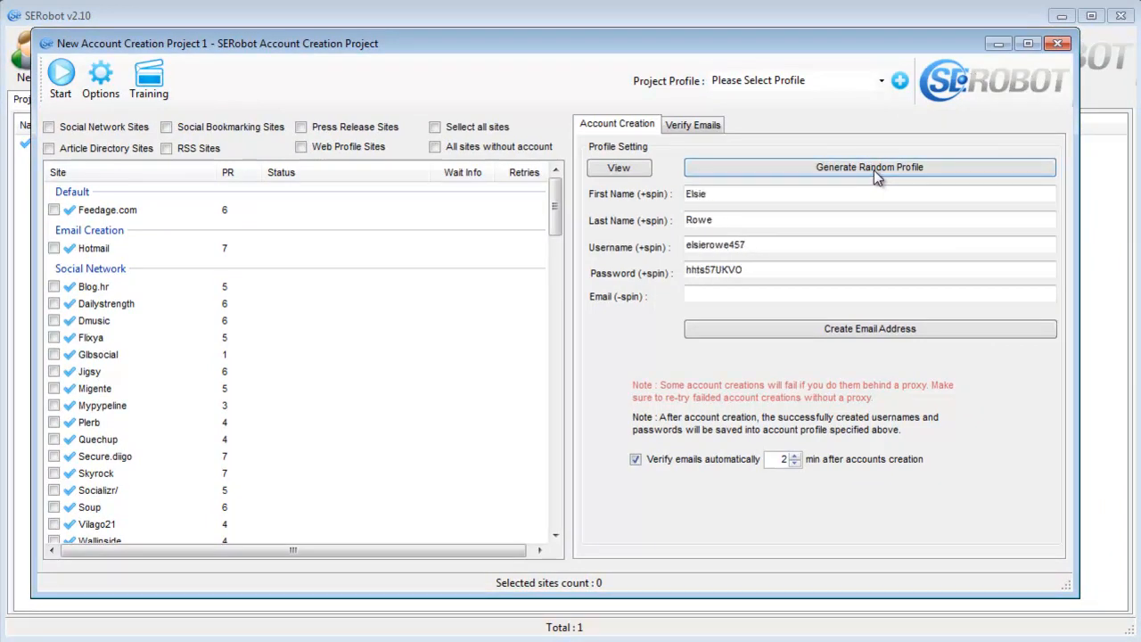
left_click(873, 171)
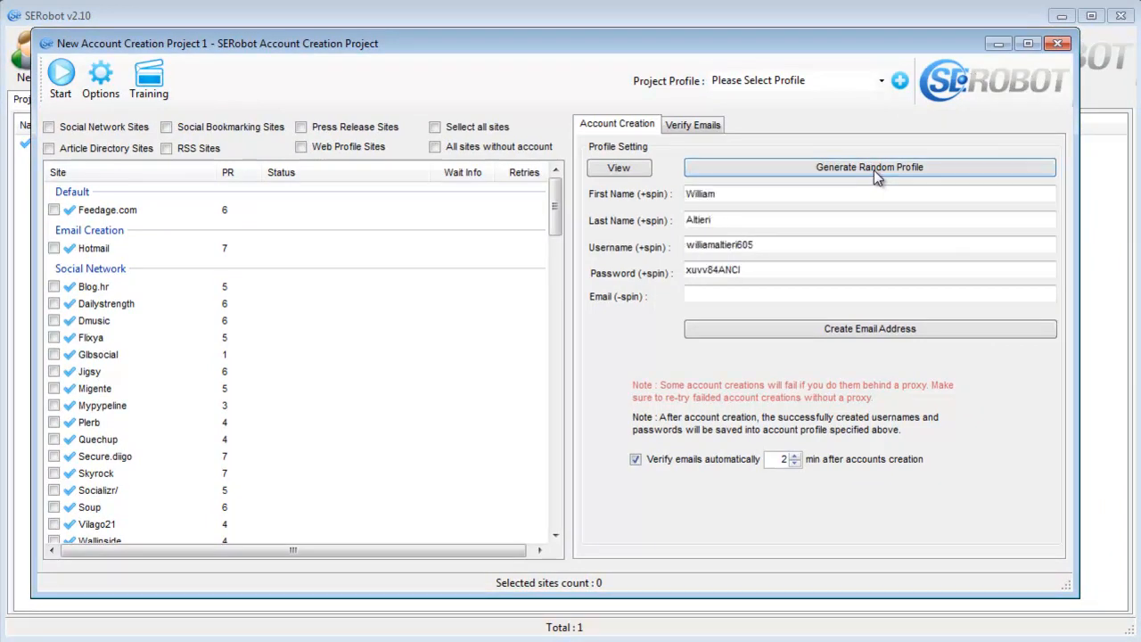
- Add the generated identity as the project profile and create an email address for it
left_click(899, 80)
left_click(537, 387)
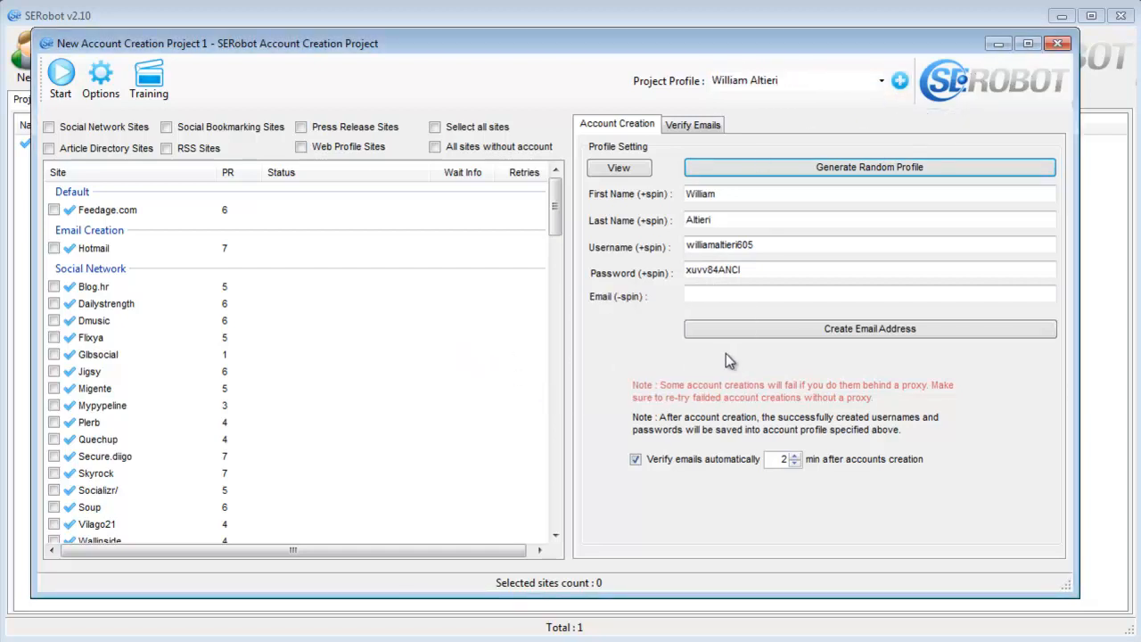
left_click(734, 331)
left_click(764, 349)
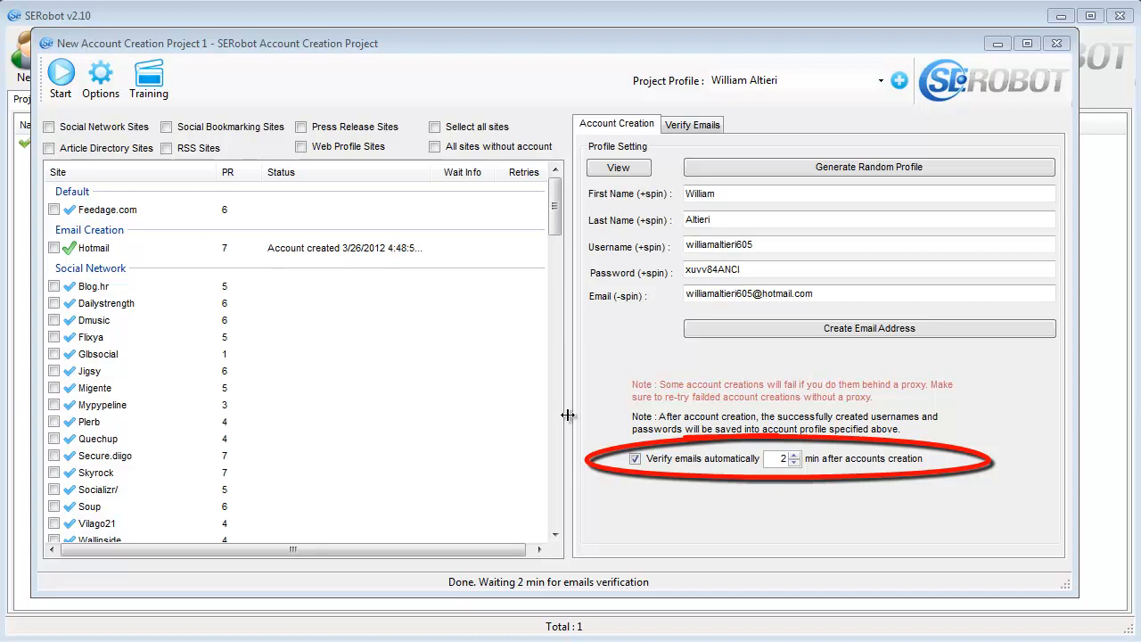
- Set automatic email verification to 2 minutes after account creation and start verifying the new mailbox's emails
left_click(793, 461)
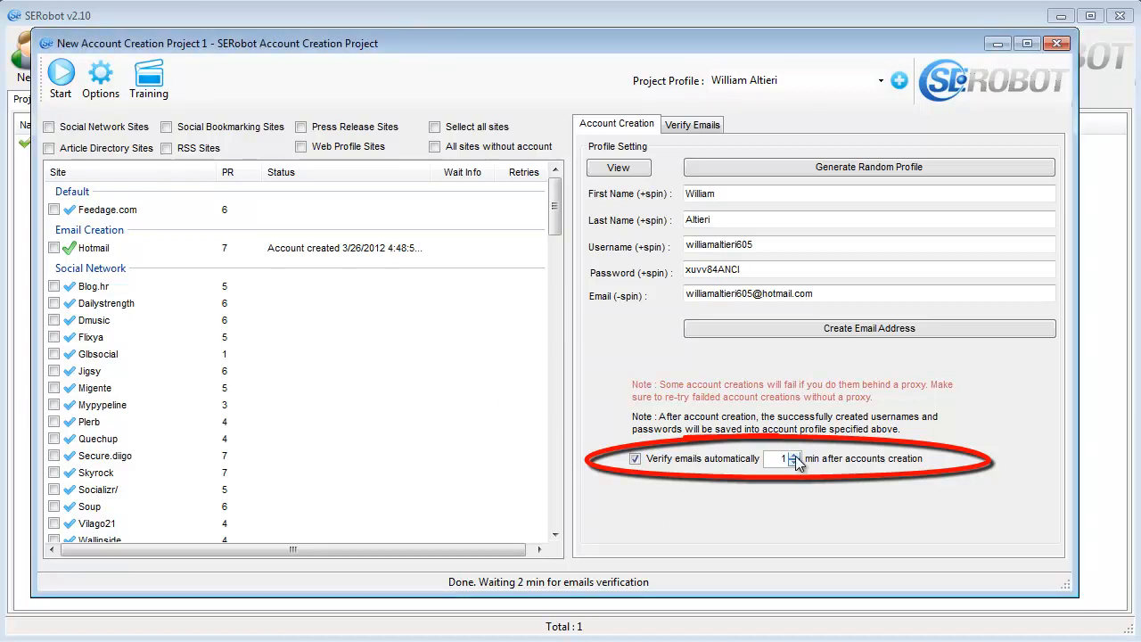
left_click(793, 455)
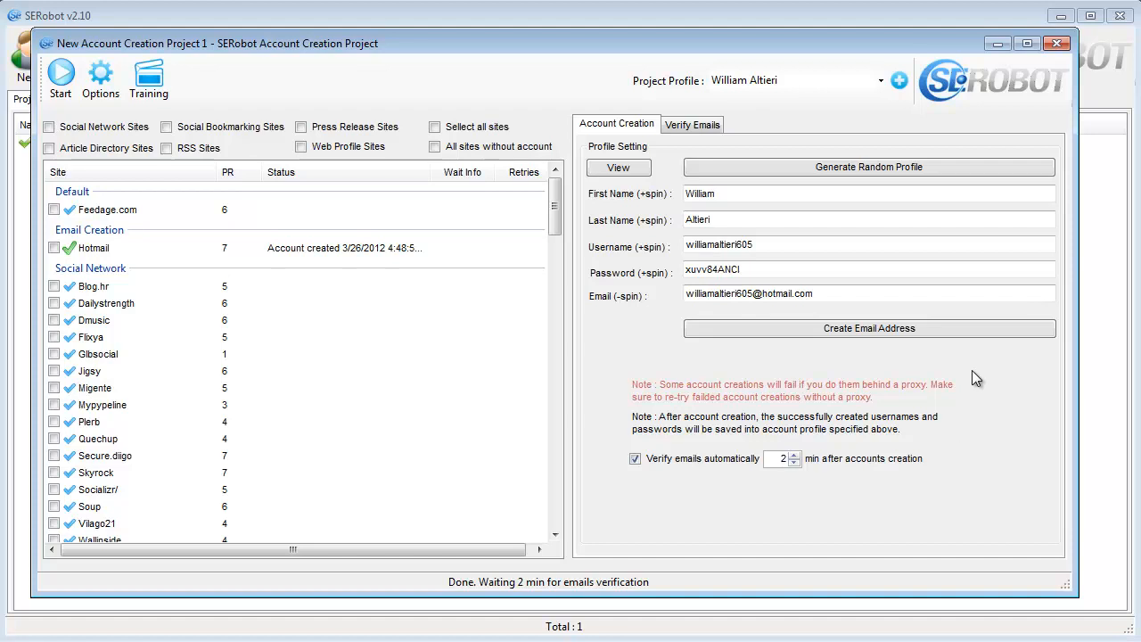
left_click(706, 126)
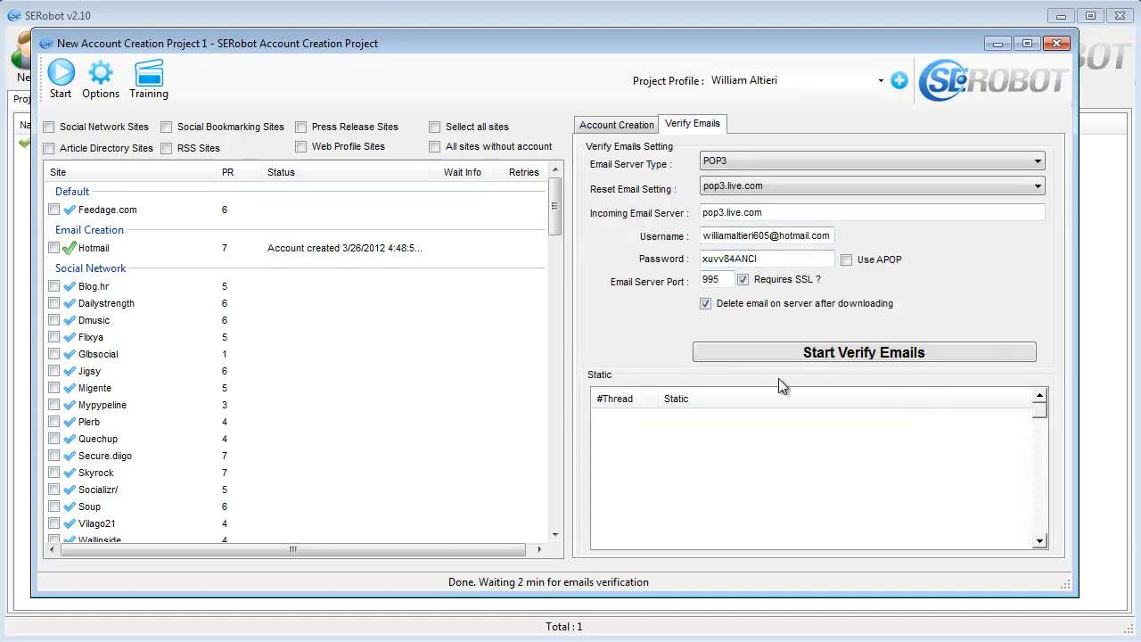
left_click(783, 352)
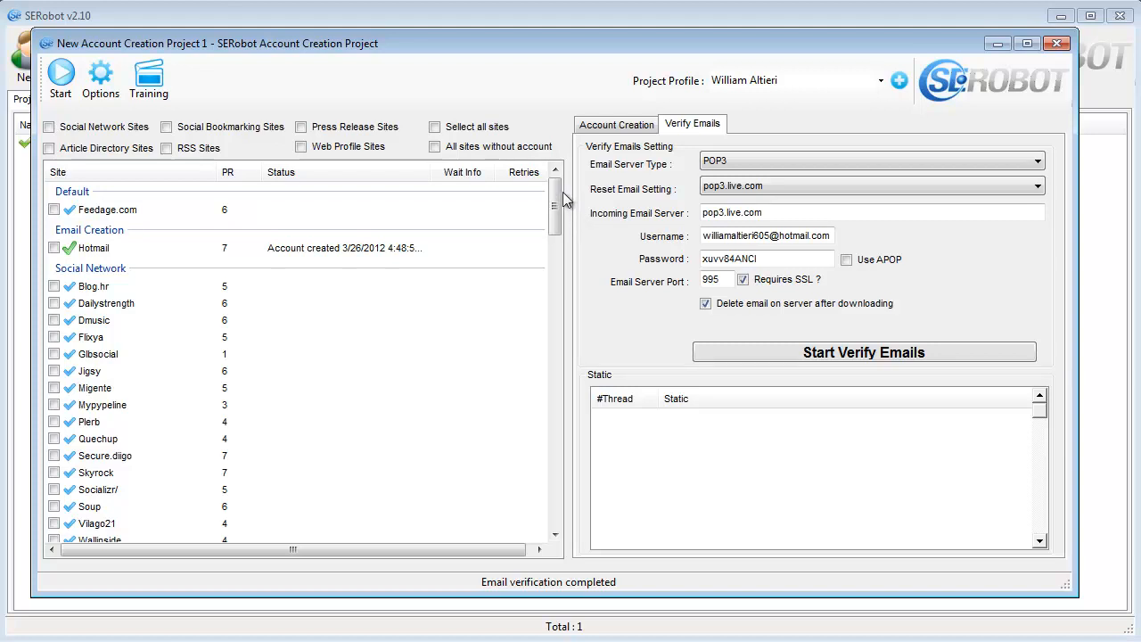
- Create accounts on all Social Network Sites and start verifying their emails
left_click_drag(555, 196, 560, 205)
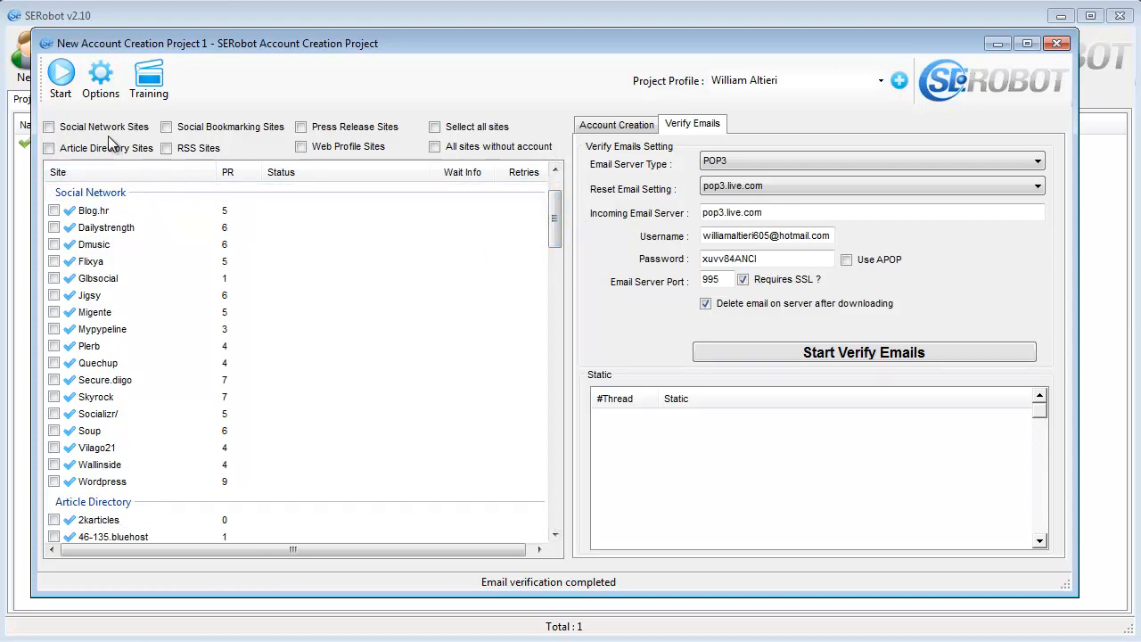
left_click(49, 127)
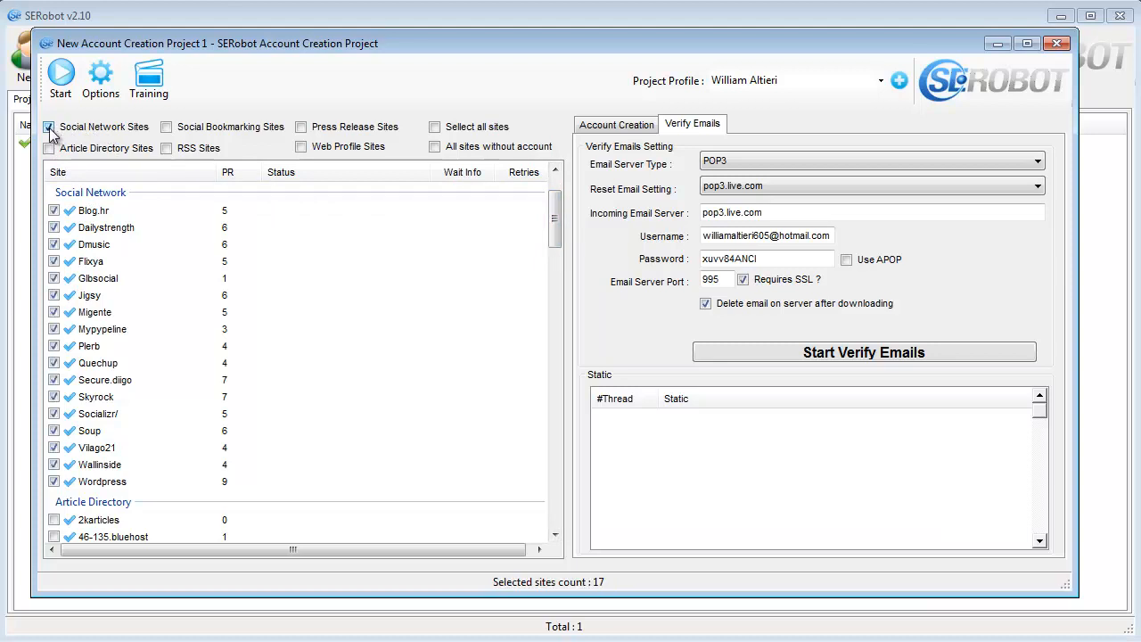
left_click(59, 75)
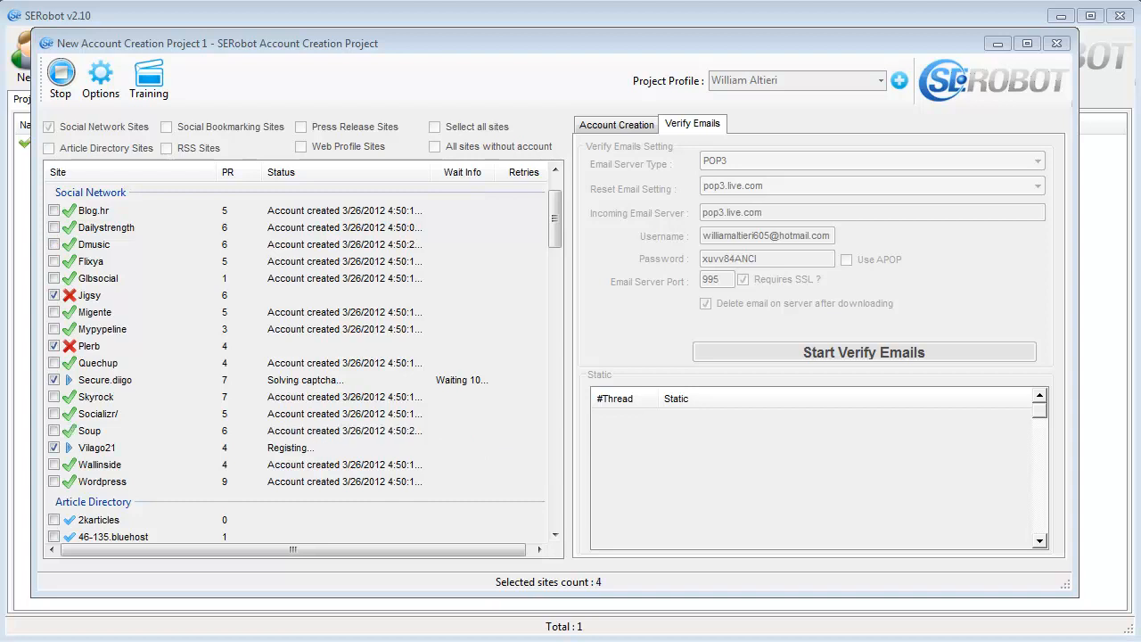
left_click(933, 355)
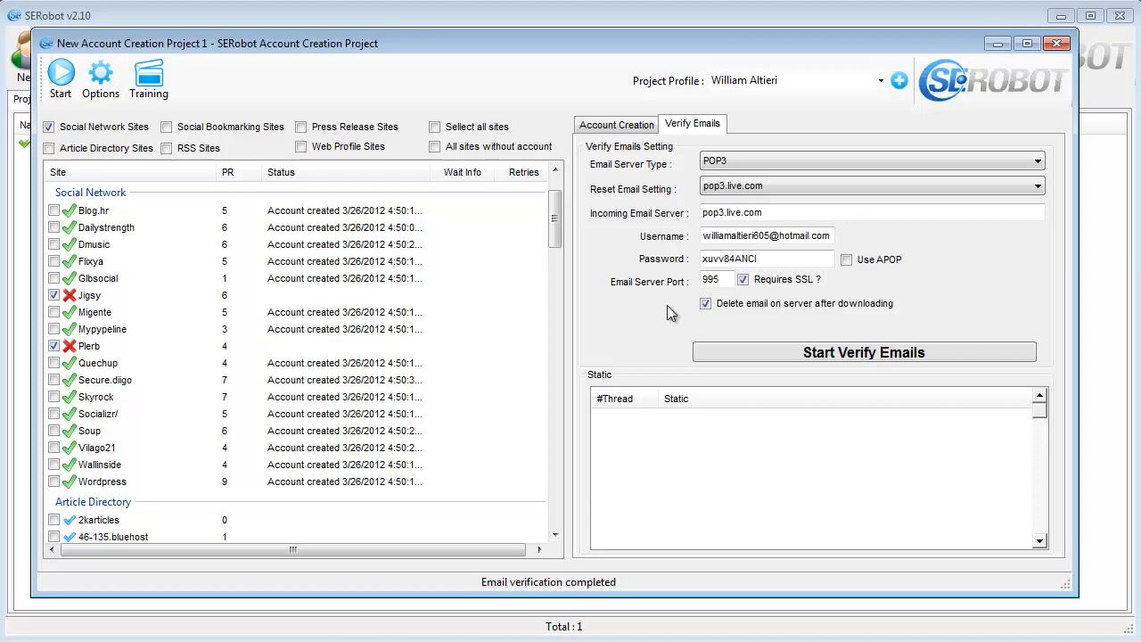
- Minimize the account creation project, add a new Social Network project with its default name and open it
left_click(997, 46)
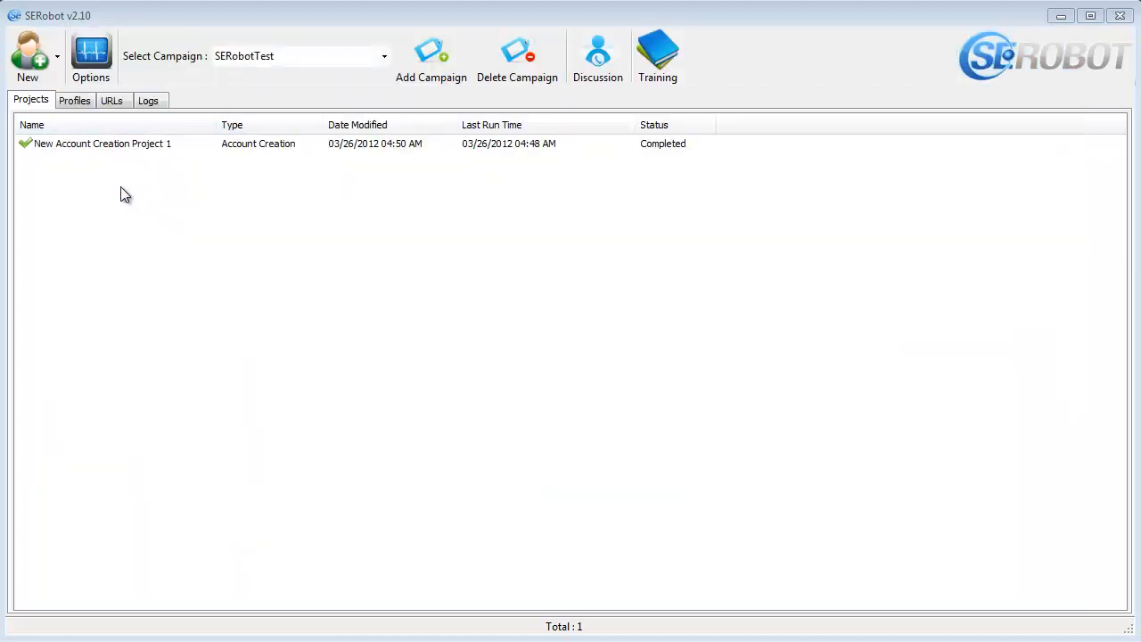
left_click(58, 68)
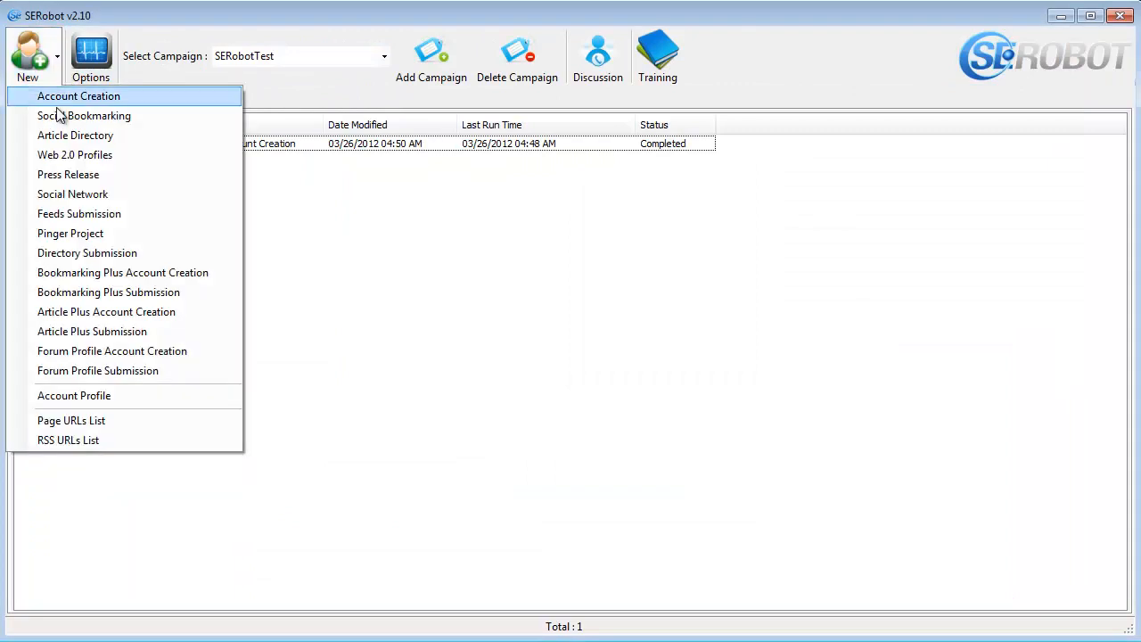
left_click(147, 193)
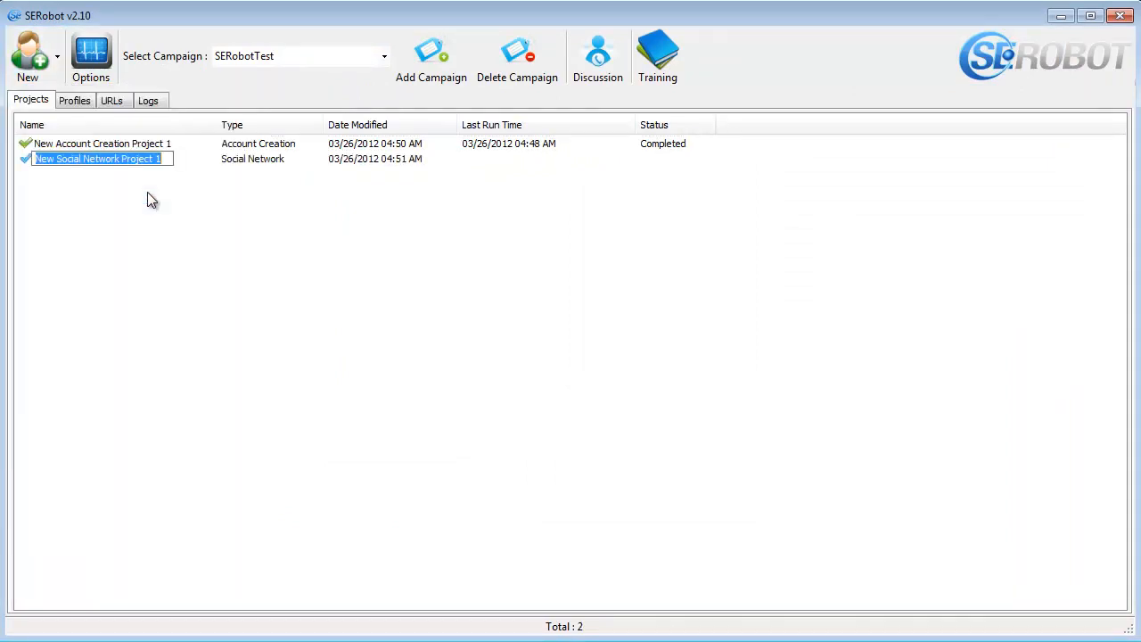
left_click(108, 176)
left_click(75, 160)
double_click(76, 159)
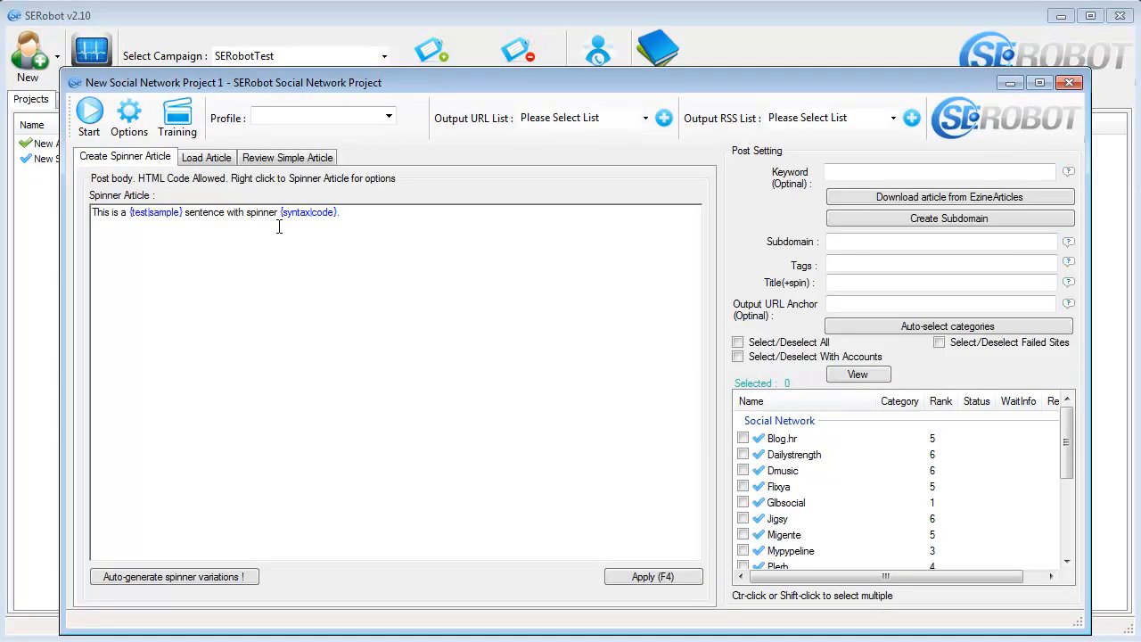
left_click_drag(431, 85, 368, 31)
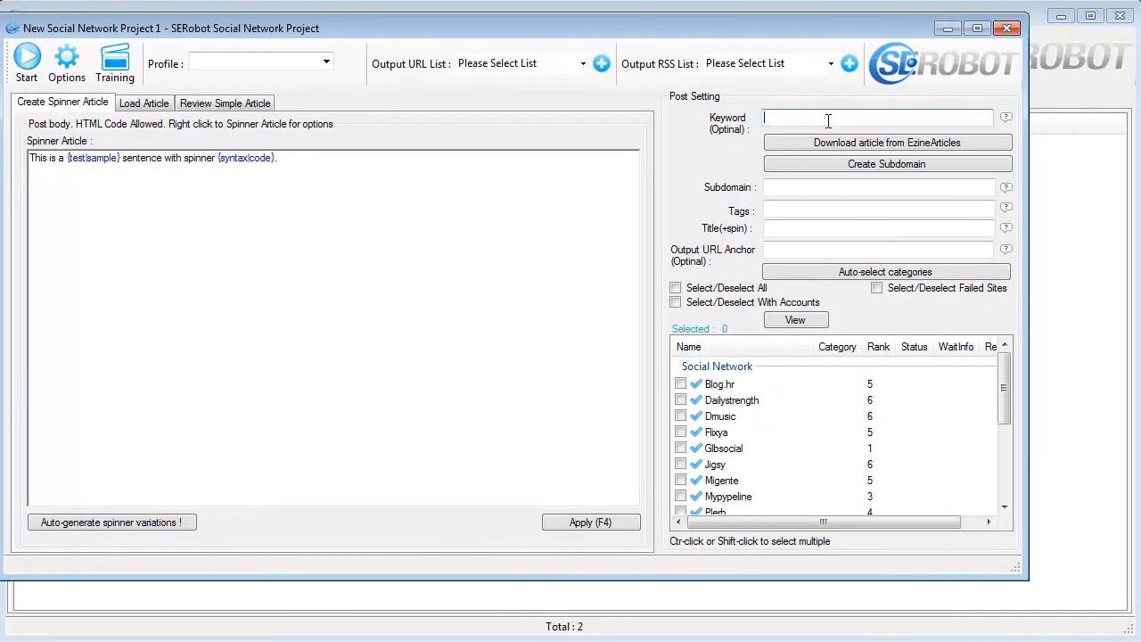
- Choose the generated identity as the posting profile and add a new output URL list named My URL List 2
left_click(326, 61)
left_click(200, 103)
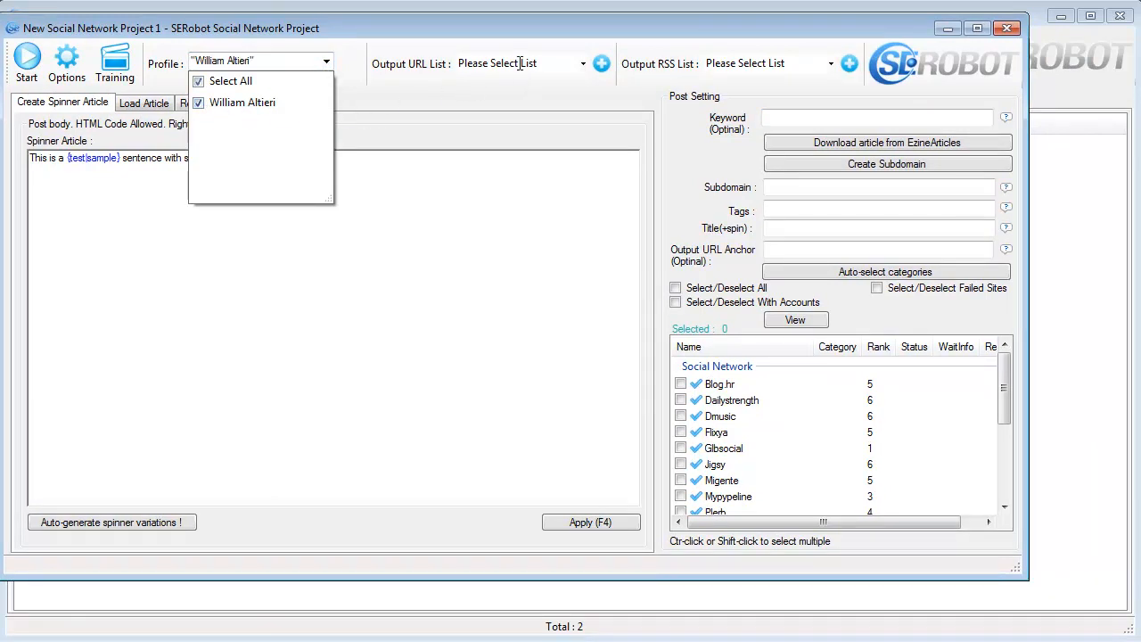
left_click(601, 66)
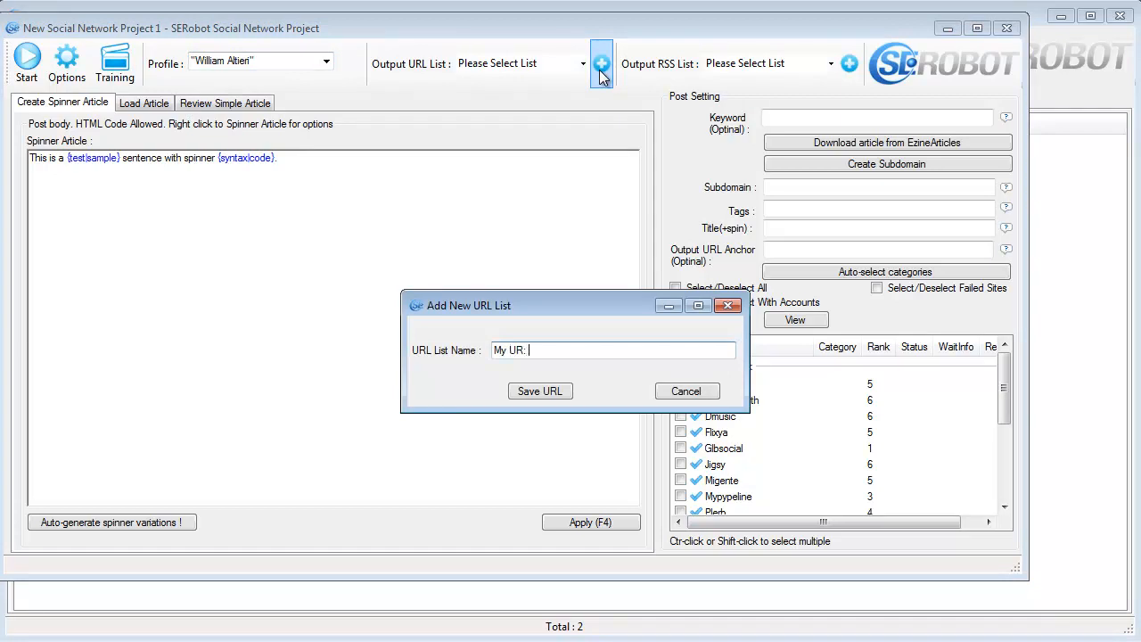
type("My URL List 2")
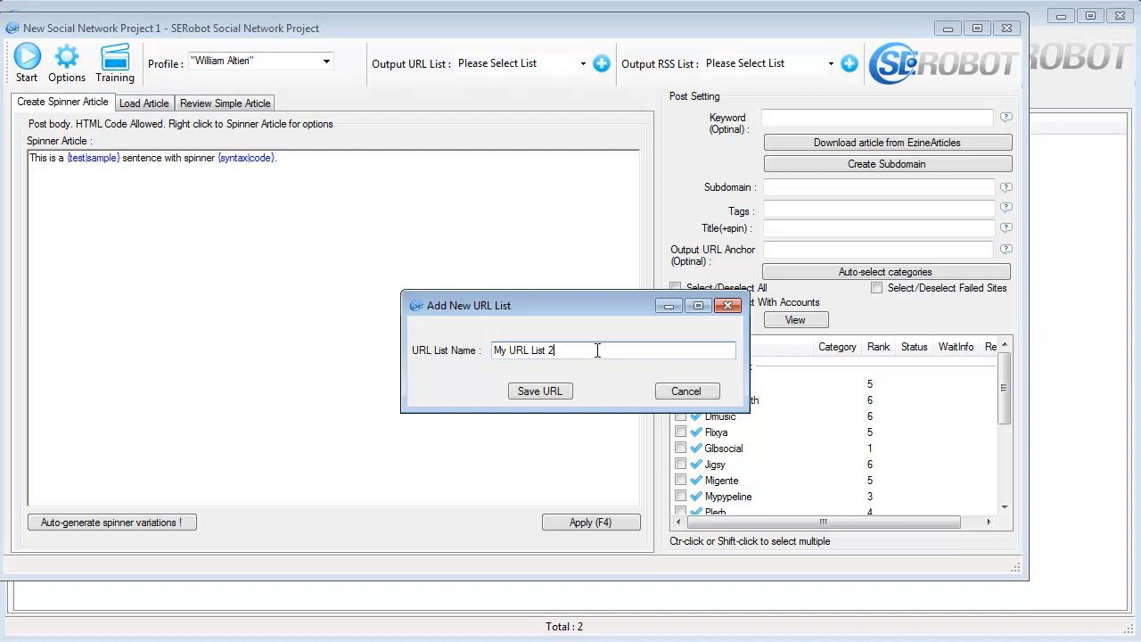
key("Return")
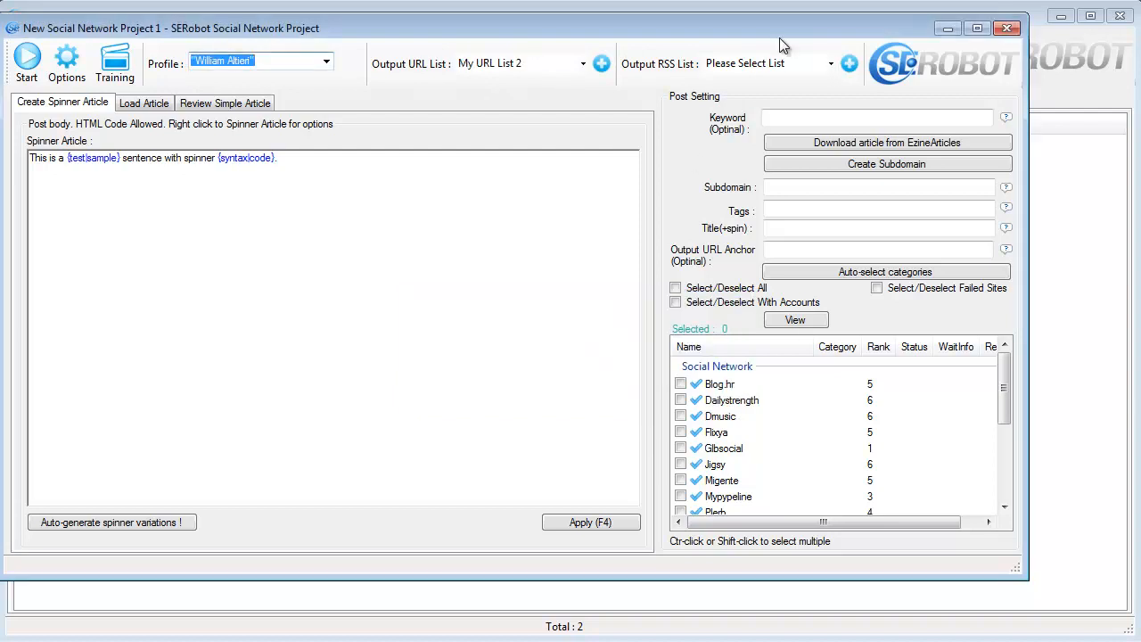
- Add a new output RSS list named RSS2 for the project
left_click(849, 64)
type("RSS")
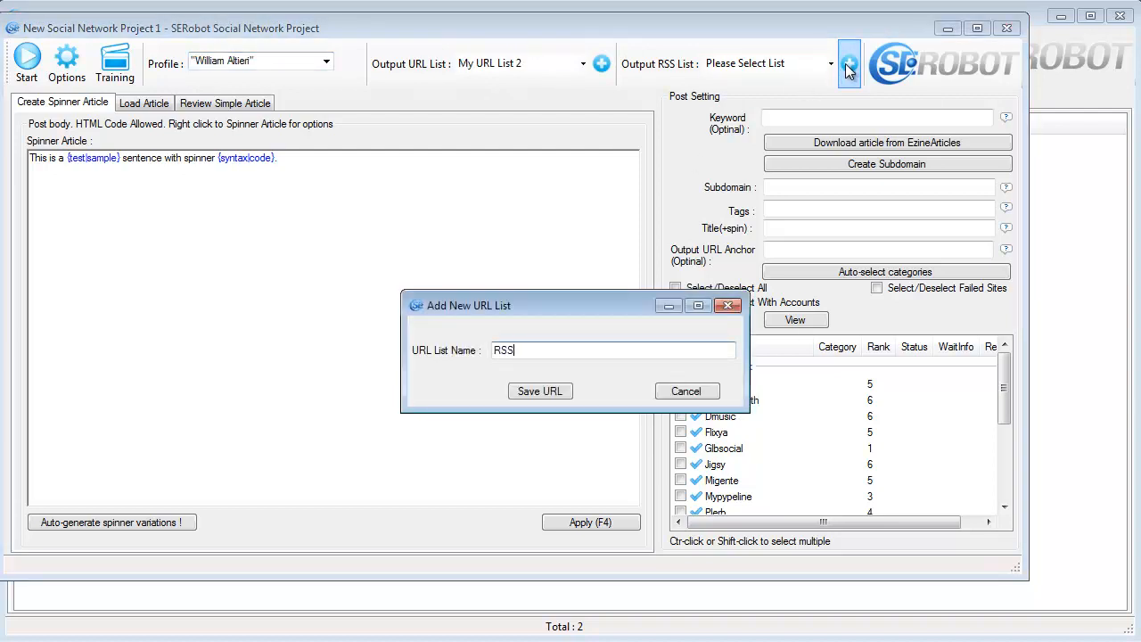
type("2")
key("Return")
- Set the post keyword to bodybuilding and download 3 articles for it from EzineArticles.com
left_click(814, 117)
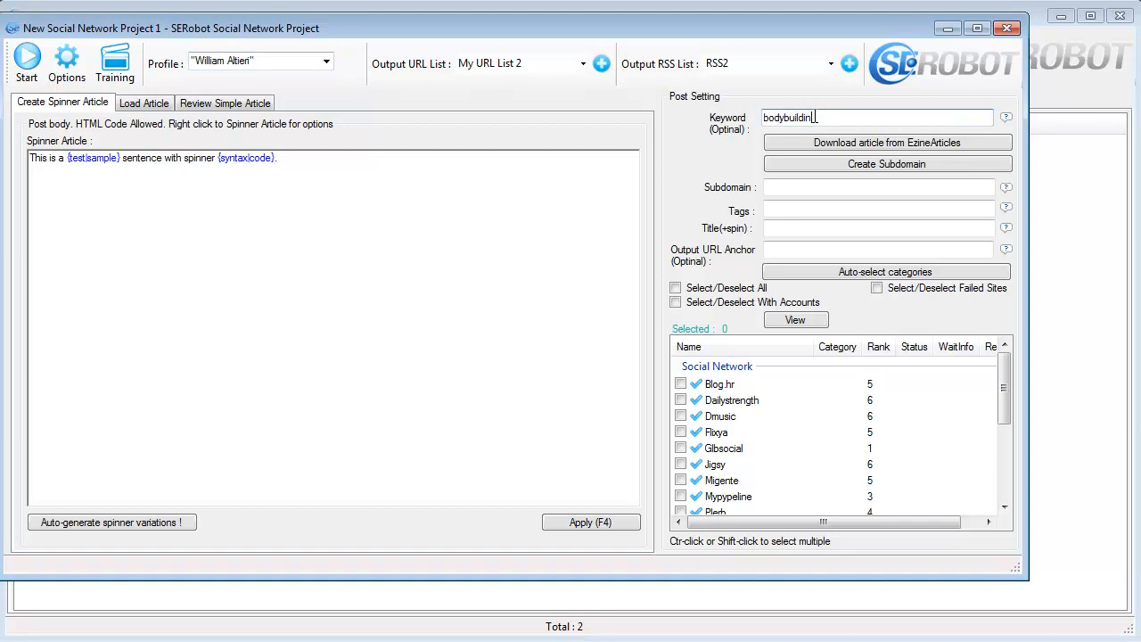
left_click(927, 145)
left_click(684, 176)
left_click(684, 175)
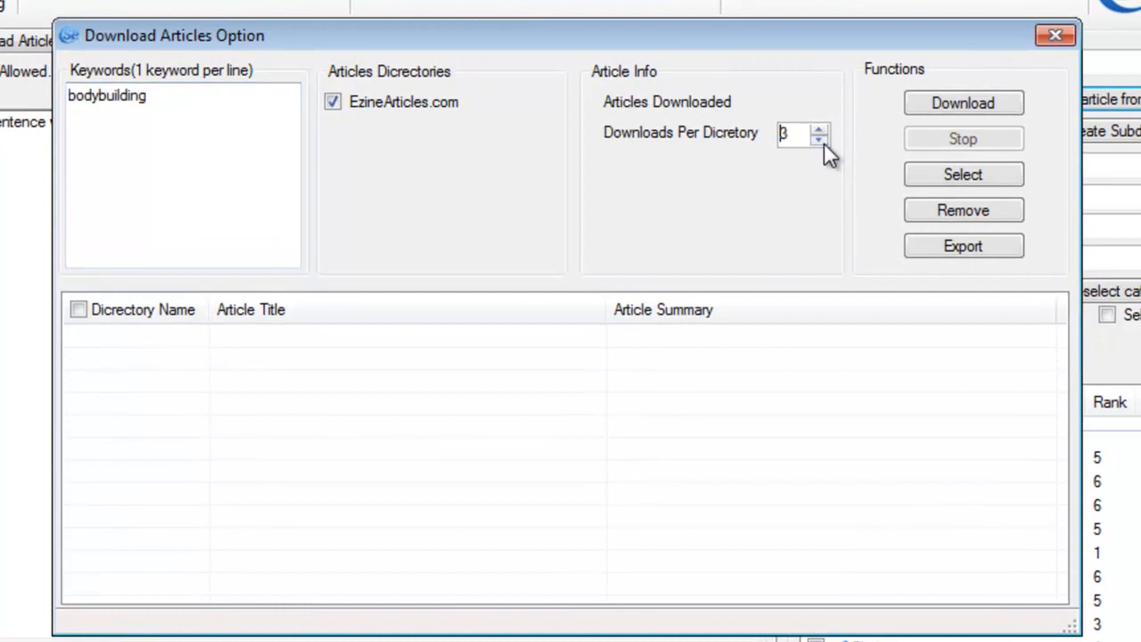
left_click(820, 140)
left_click(818, 129)
left_click(920, 114)
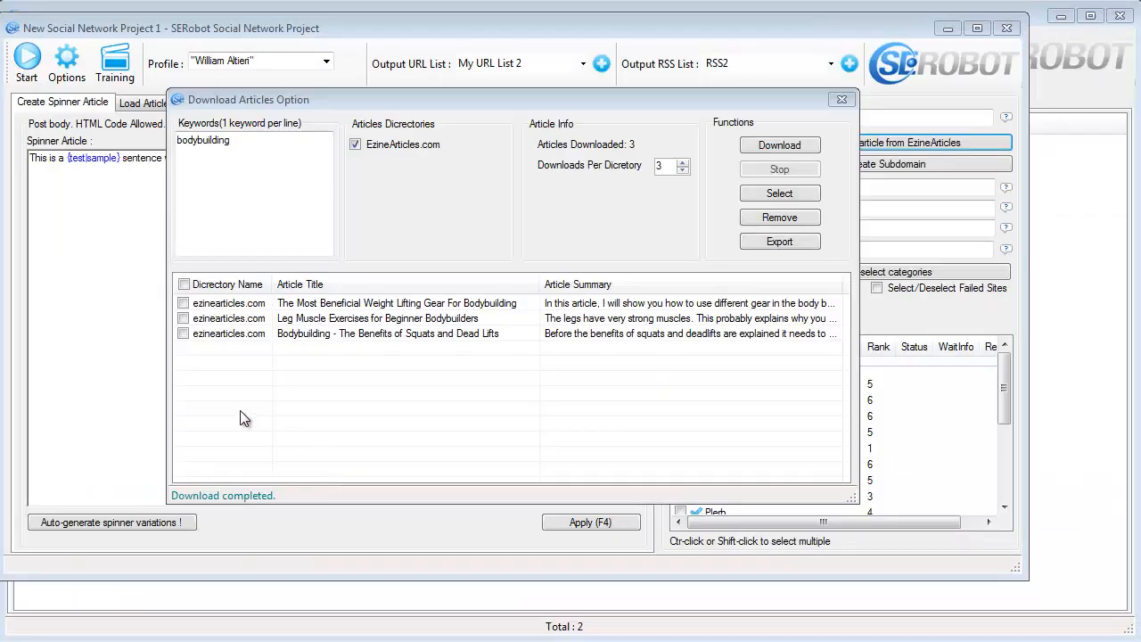
- Load "The Most Beneficial Weight Lifting Gear For Bodybuilding" as the post article and auto-generate its spinner variations
left_click(183, 303)
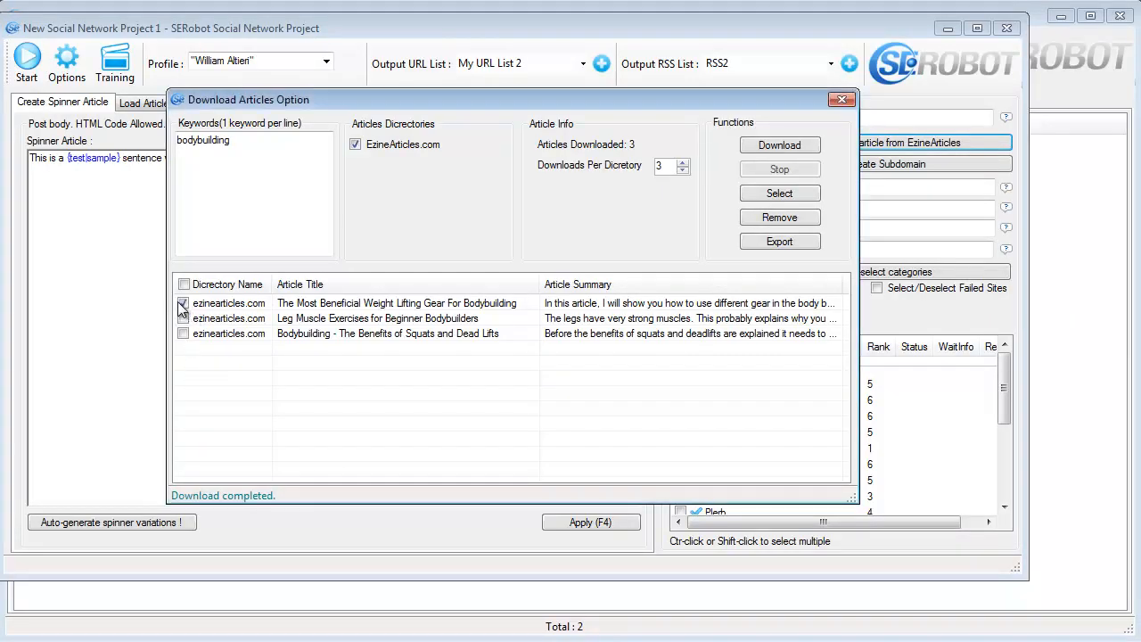
left_click(748, 193)
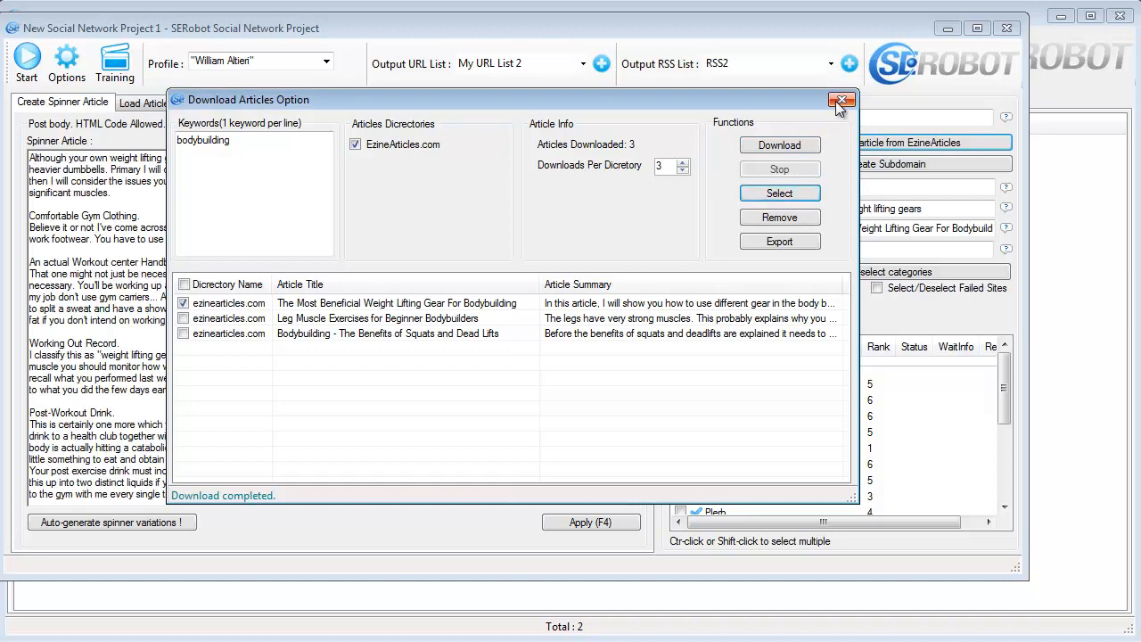
left_click(841, 100)
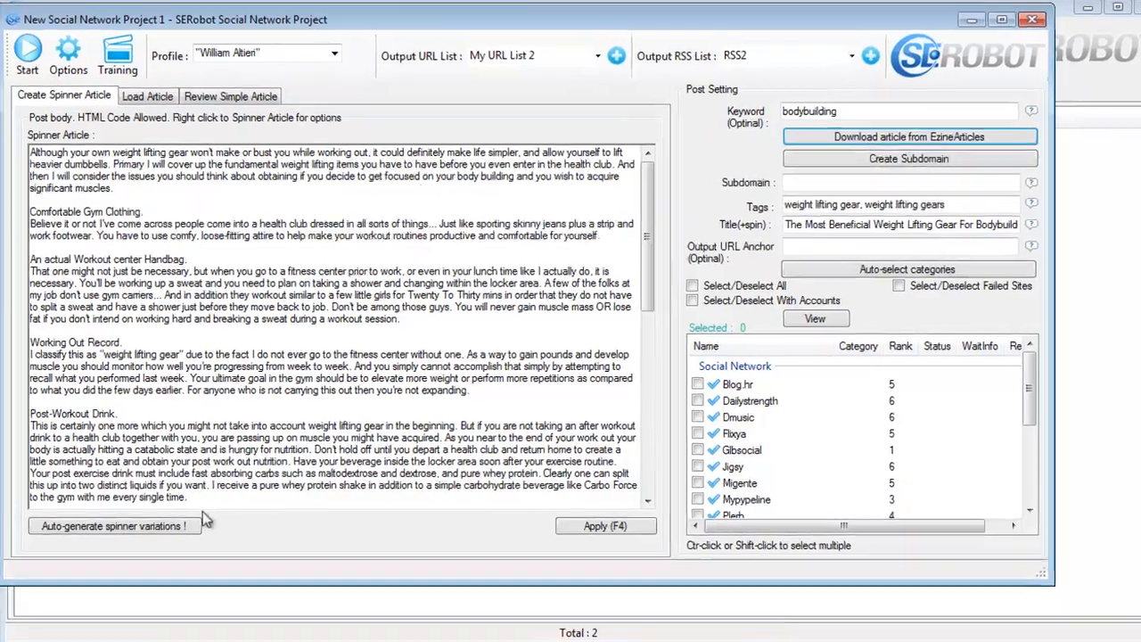
left_click(182, 522)
left_click(182, 541)
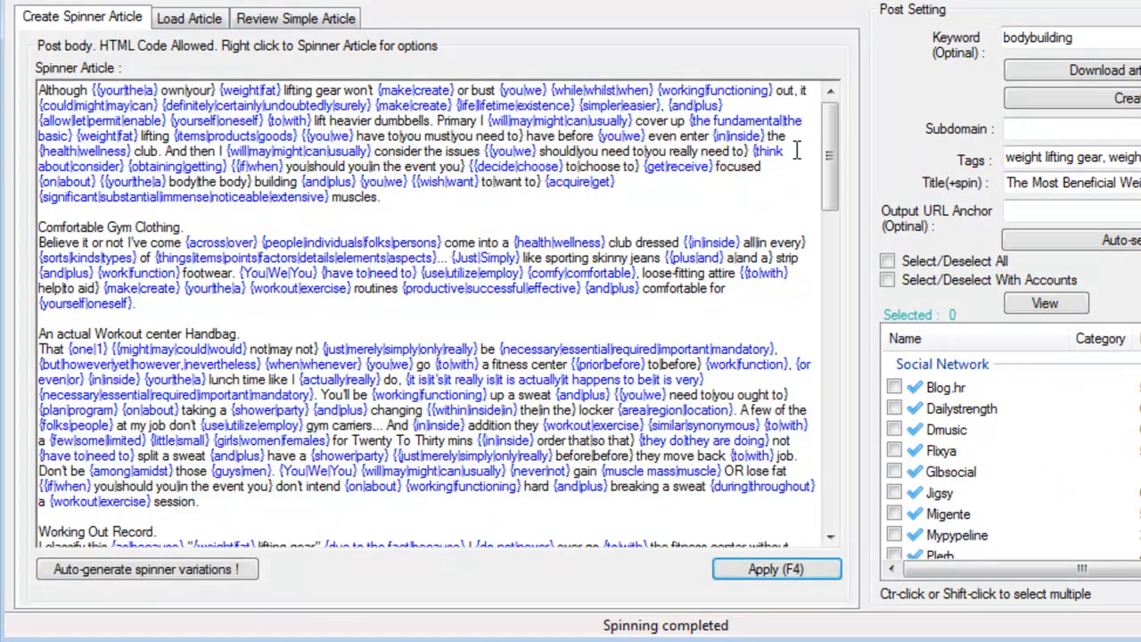
left_click_drag(828, 132, 810, 450)
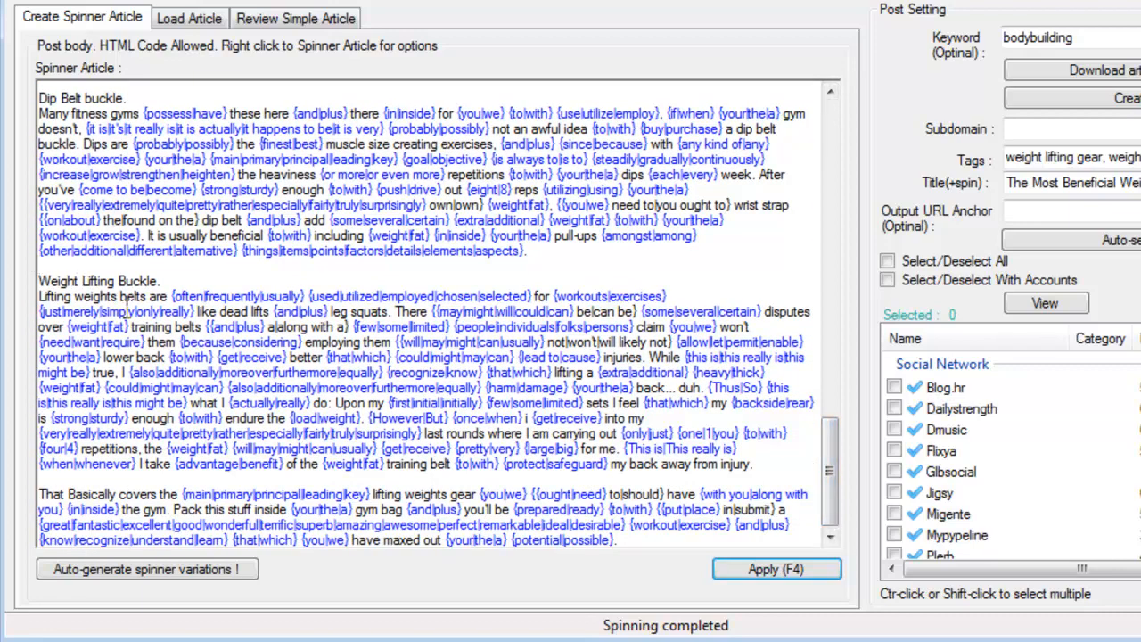
left_click_drag(116, 297, 40, 308)
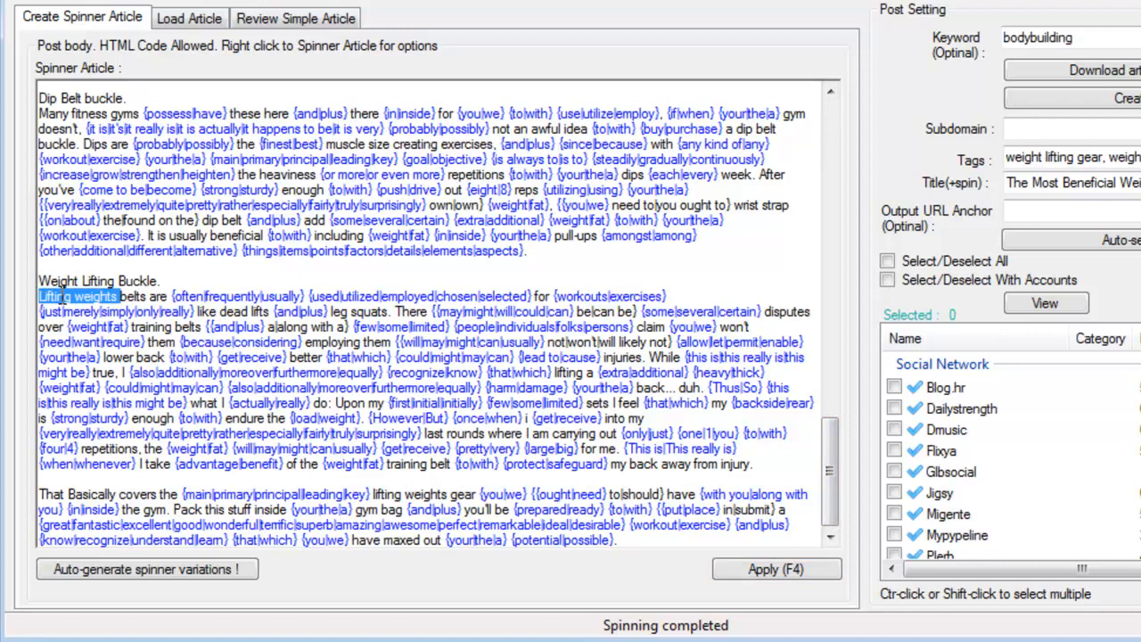
right_click(59, 301)
left_click(88, 313)
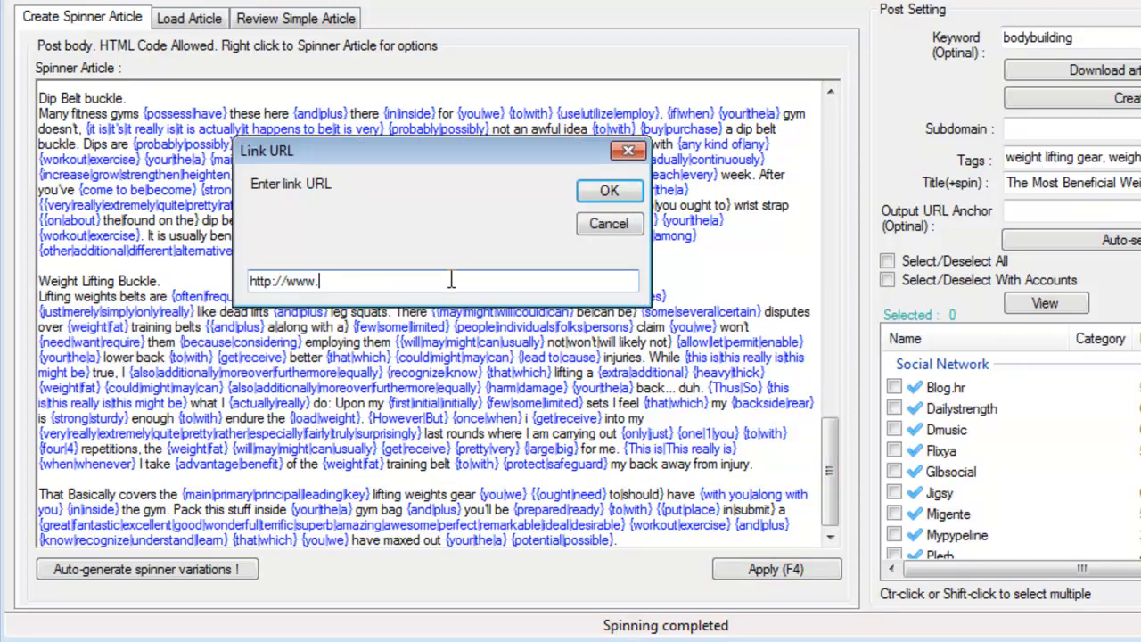
type("www.google.com/")
key("Return")
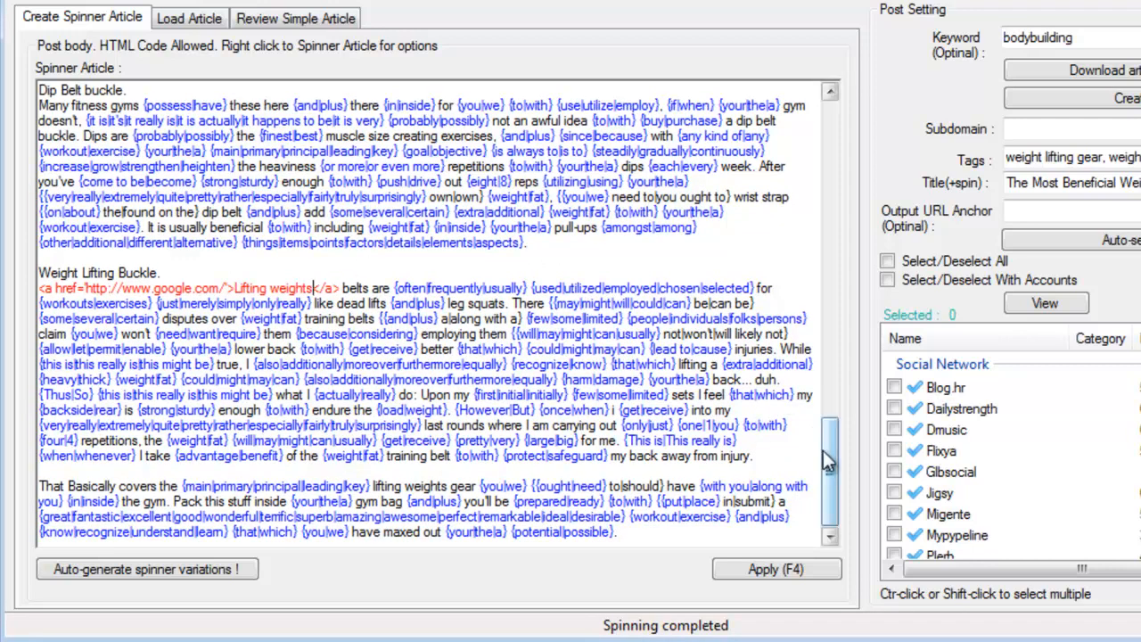
left_click(792, 575)
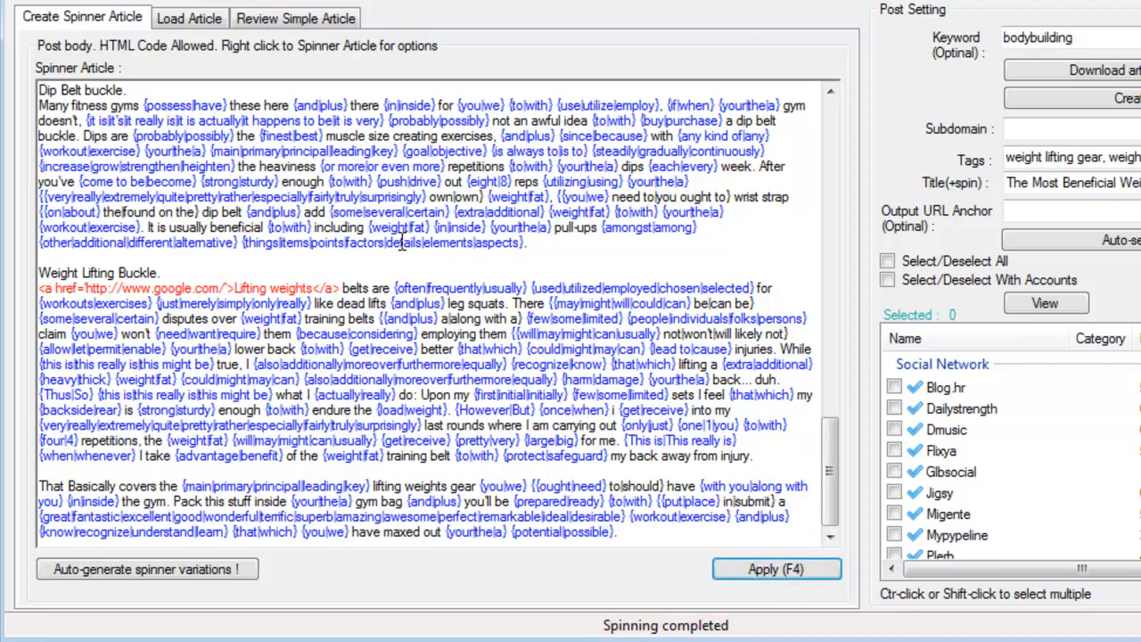
- Review a sample spun version of the article and return to the spinner article
left_click(277, 25)
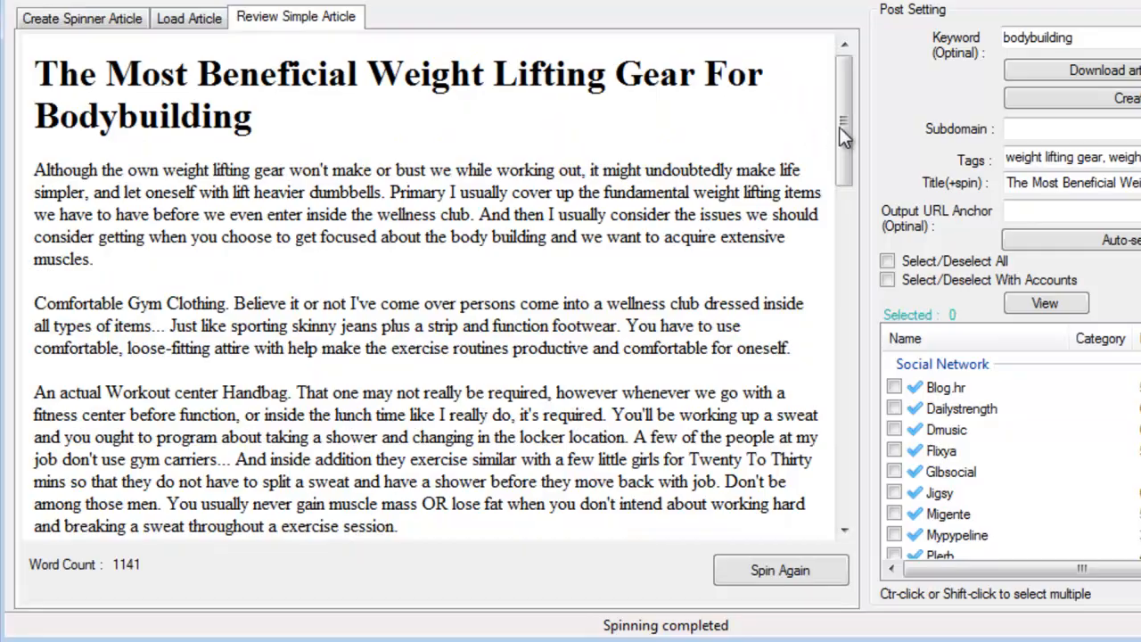
left_click_drag(844, 134, 809, 95)
left_click(63, 19)
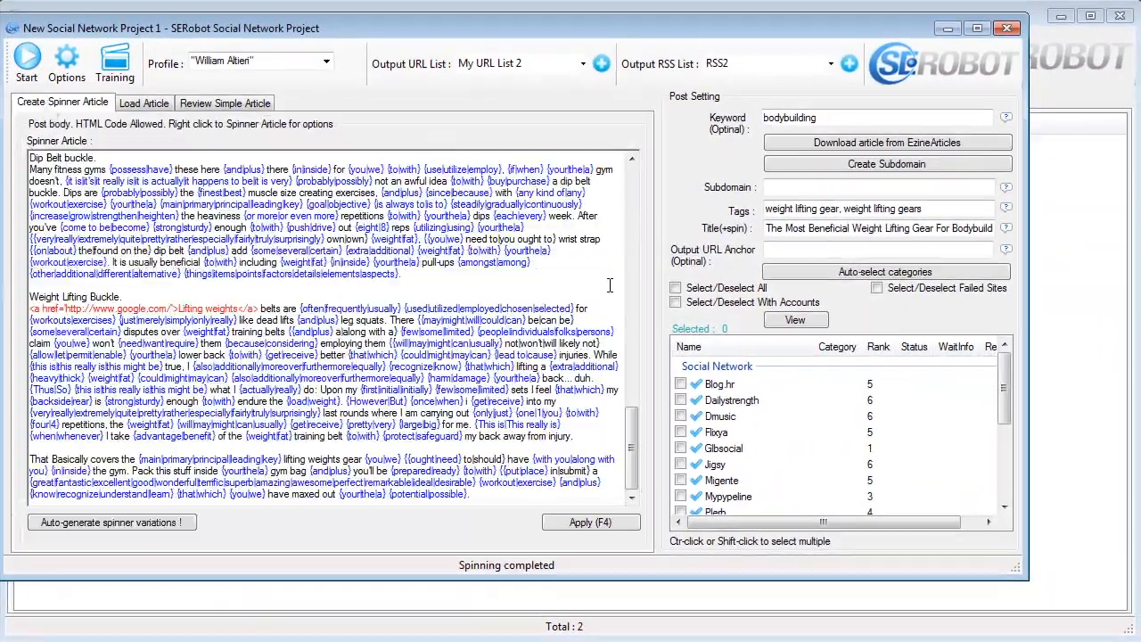
- Generate the subdomain from the bodybuilding keyword, then select all social network sites and clear that selection again
left_click(839, 166)
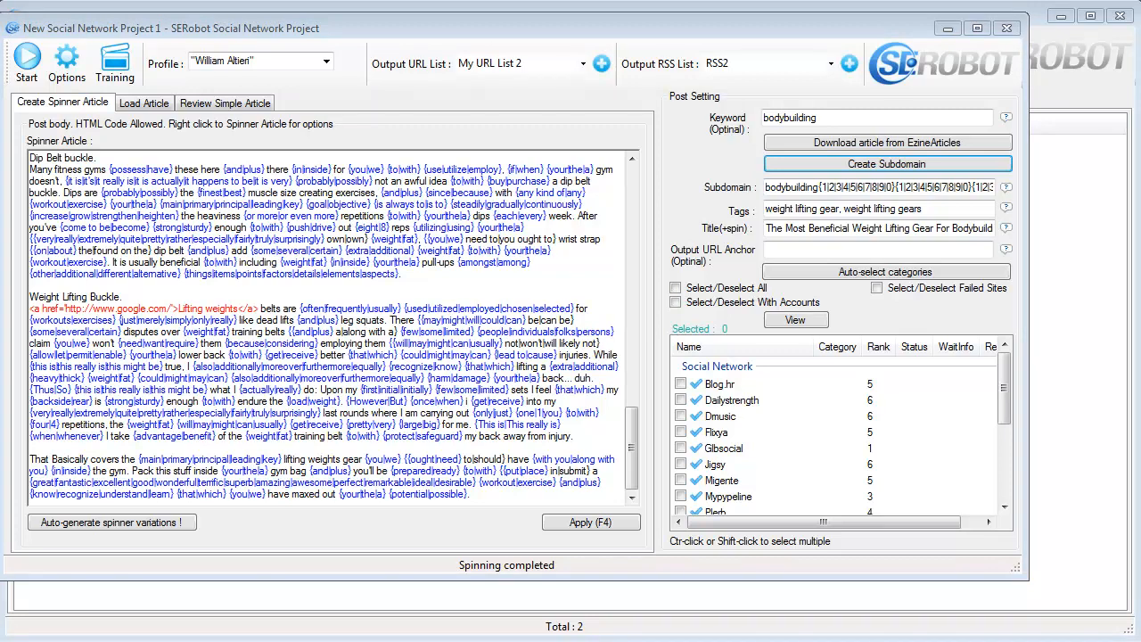
left_click(704, 292)
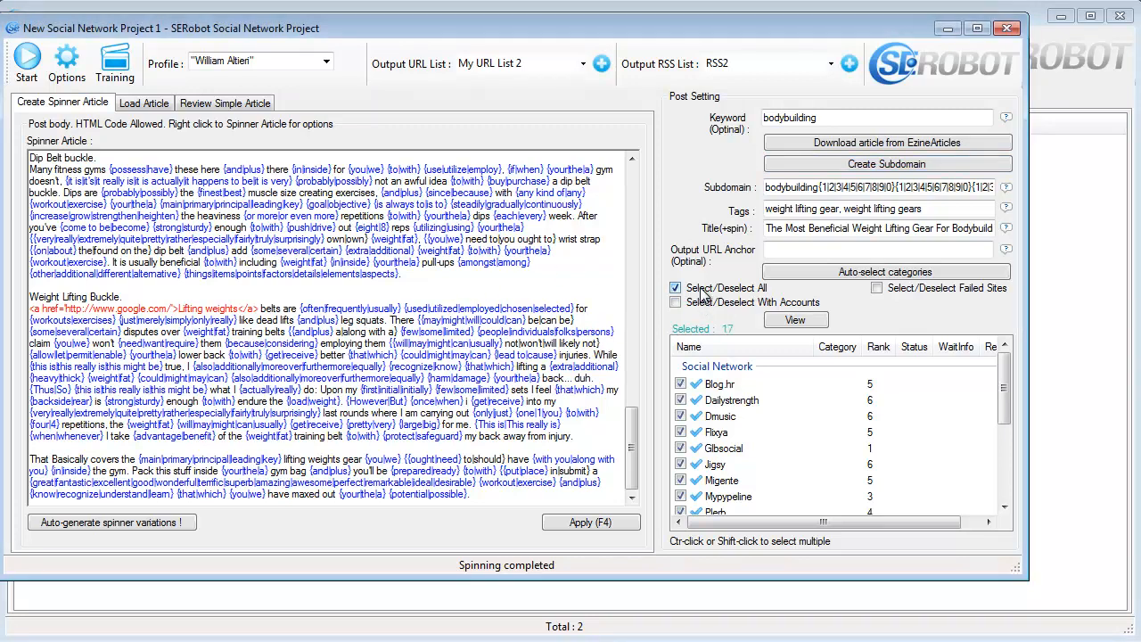
left_click(702, 293)
- Select the Blog.hr, Dailystrength, Glbsocial, Socializr, Secure.diigo and Wallinside sites and start submitting the post to them
left_click_drag(1002, 376, 1002, 382)
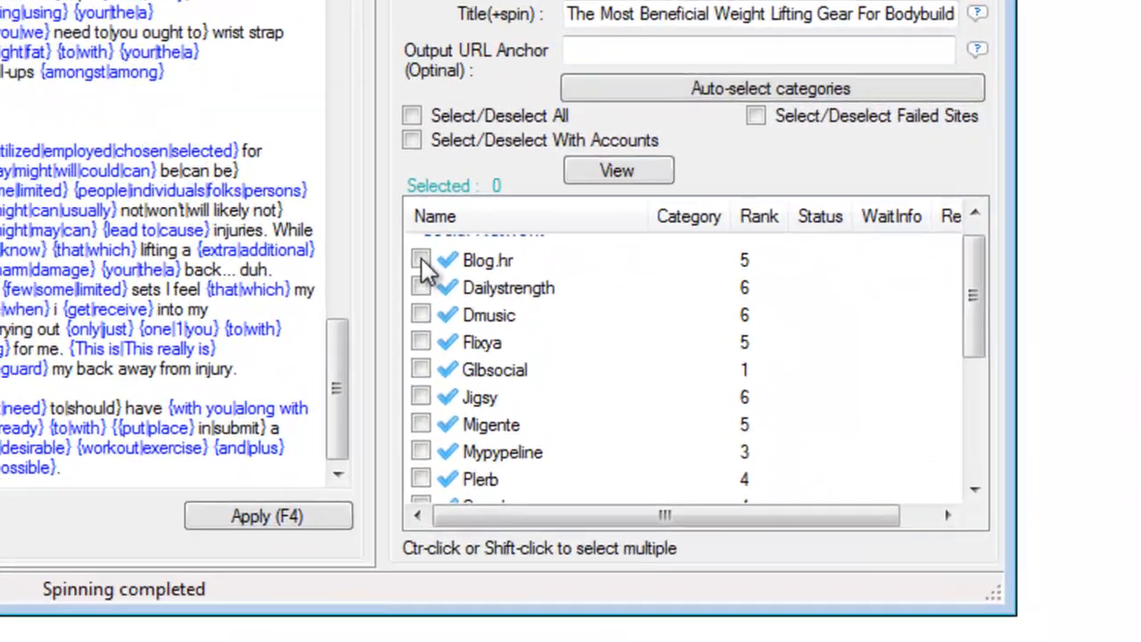
left_click(680, 373)
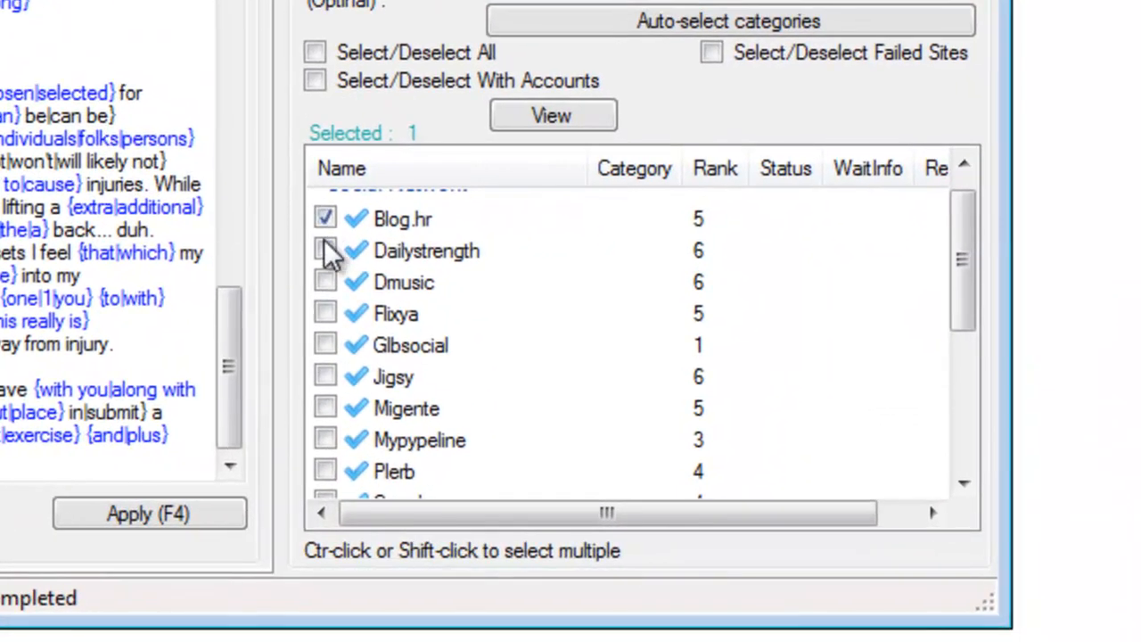
left_click(680, 388)
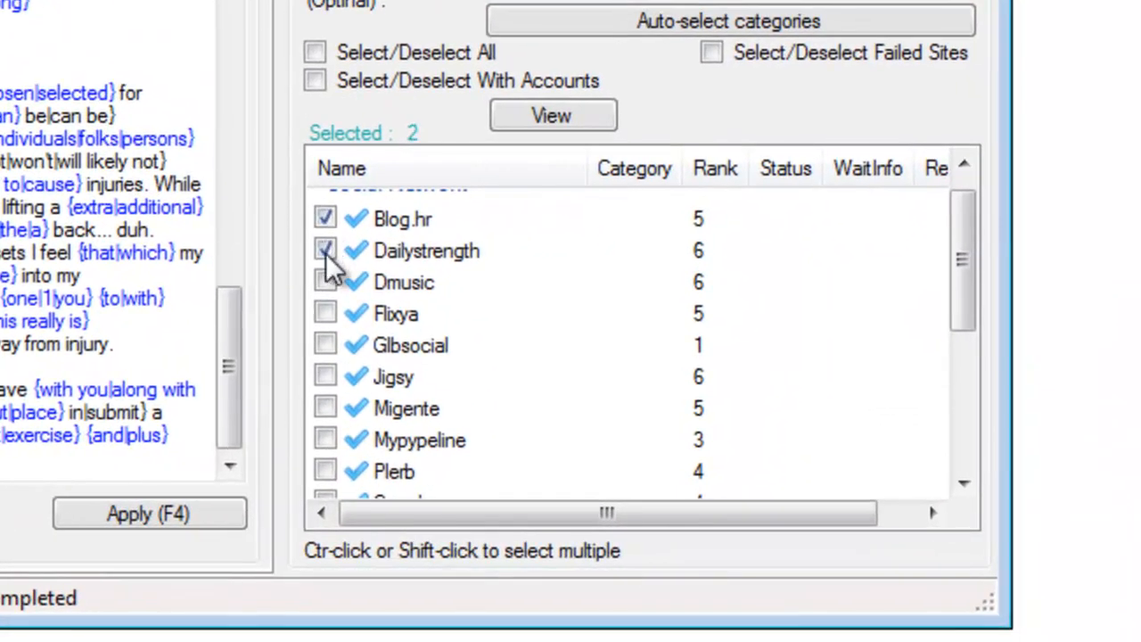
left_click(325, 347)
left_click_drag(954, 258, 955, 381)
left_click(325, 345)
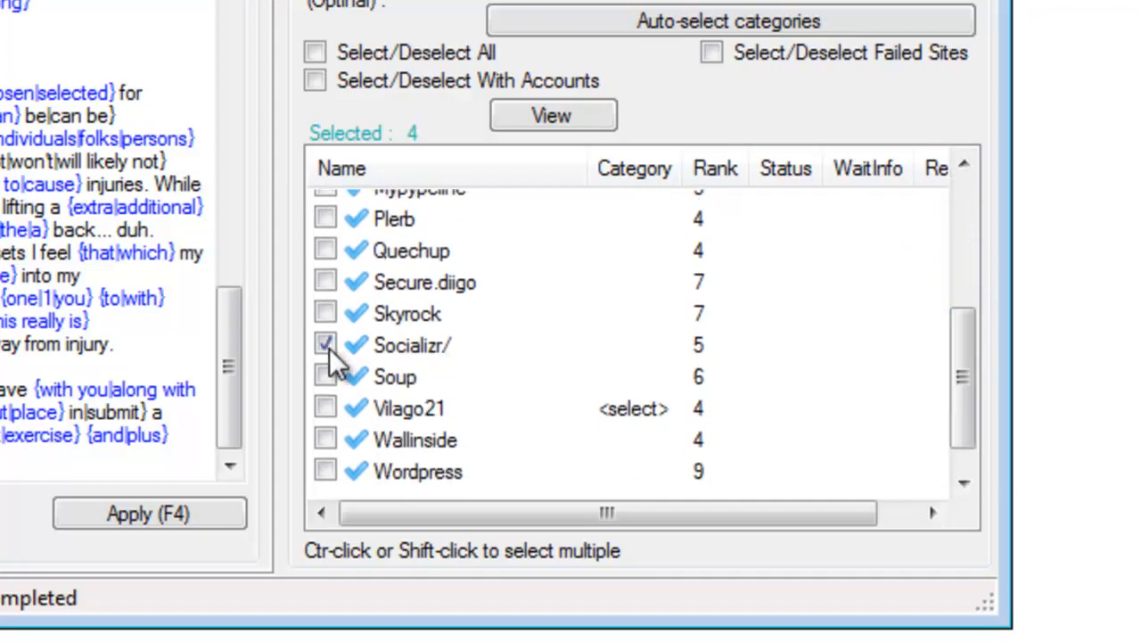
left_click(325, 282)
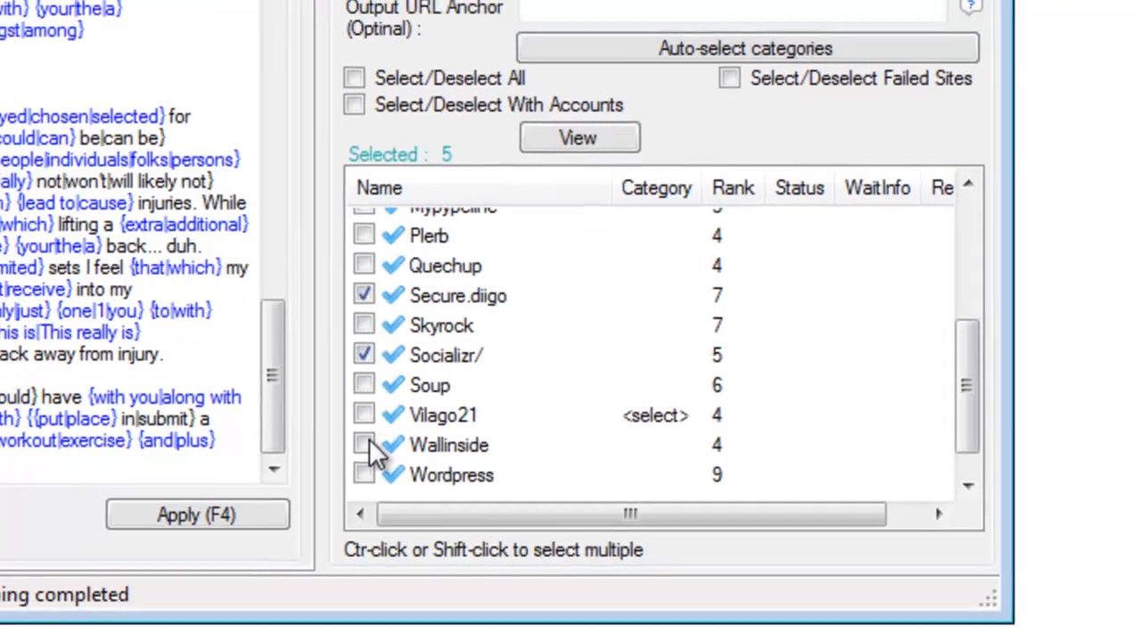
left_click(325, 439)
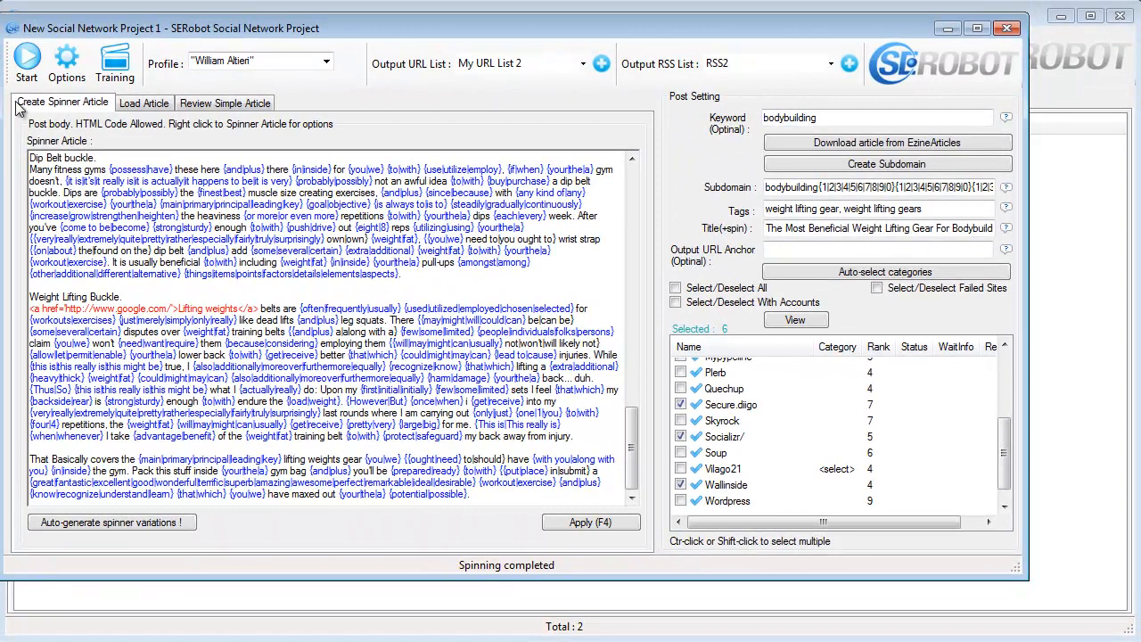
left_click(27, 61)
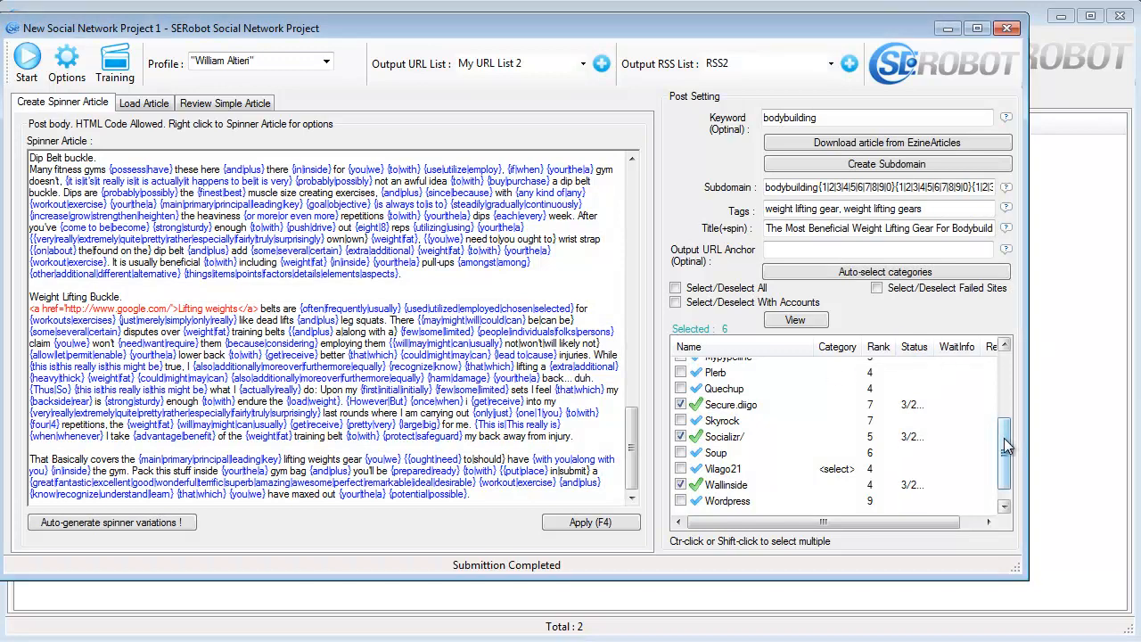
- Check the submission status of the selected social network sites and close the project
left_click_drag(1002, 441, 998, 475)
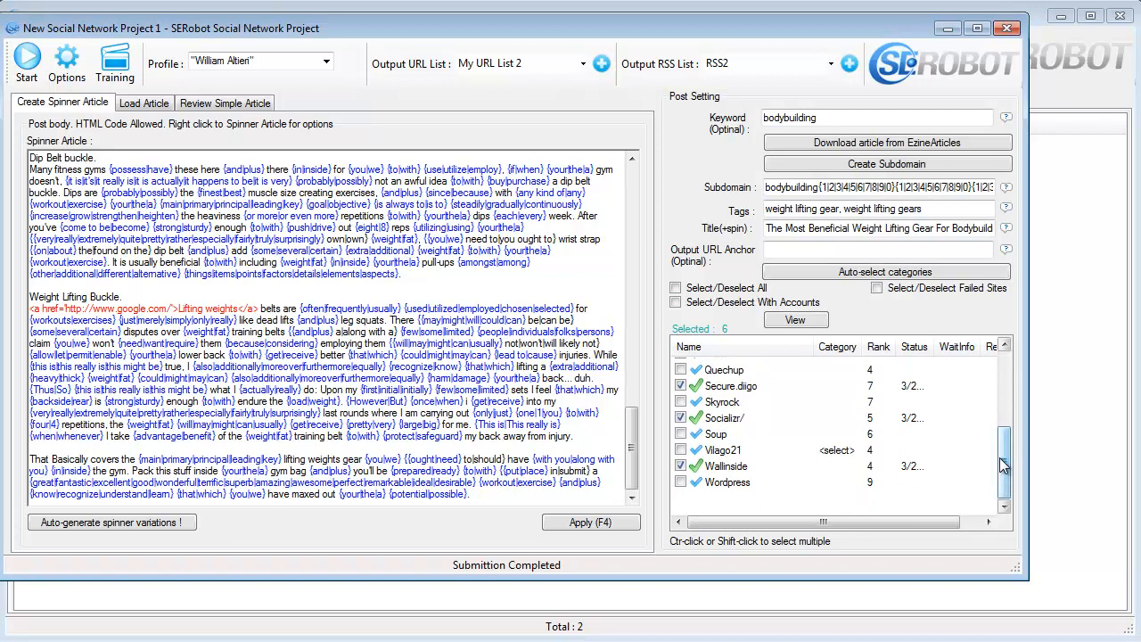
left_click_drag(1004, 463, 1007, 374)
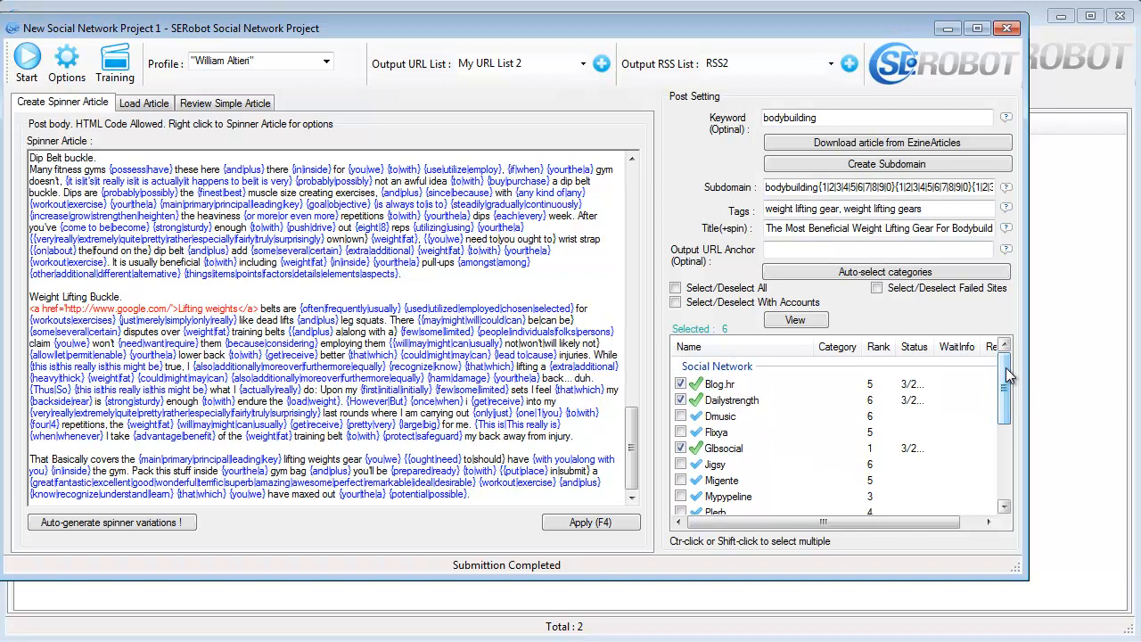
left_click(1006, 28)
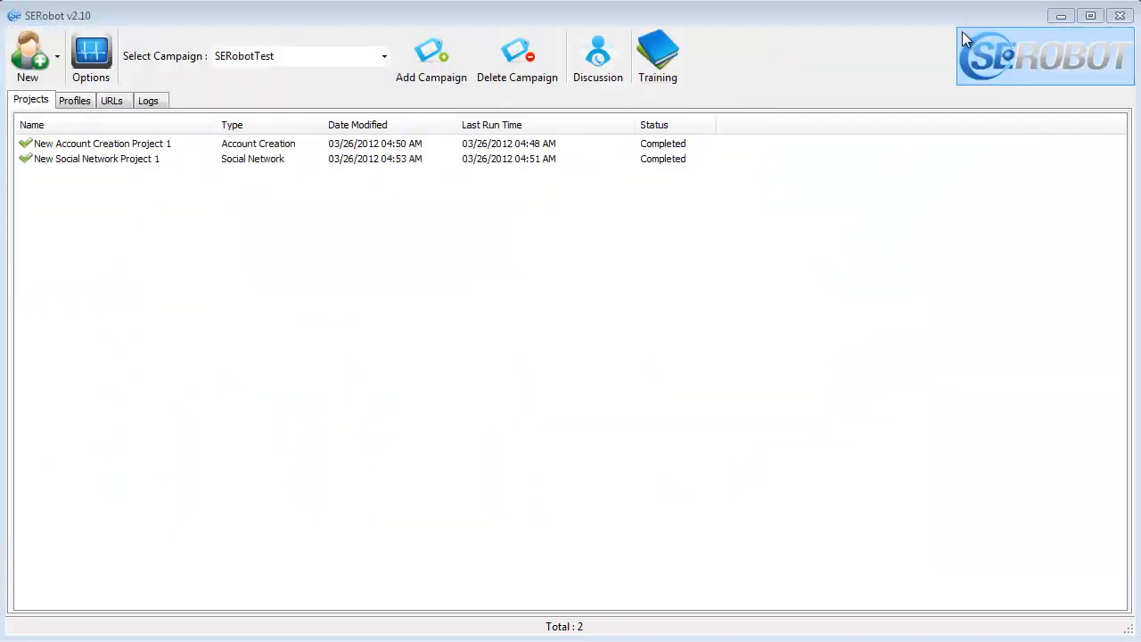
- Add a new Web 2.0 Profiles project and a new Directory Submission project to the campaign
left_click(60, 63)
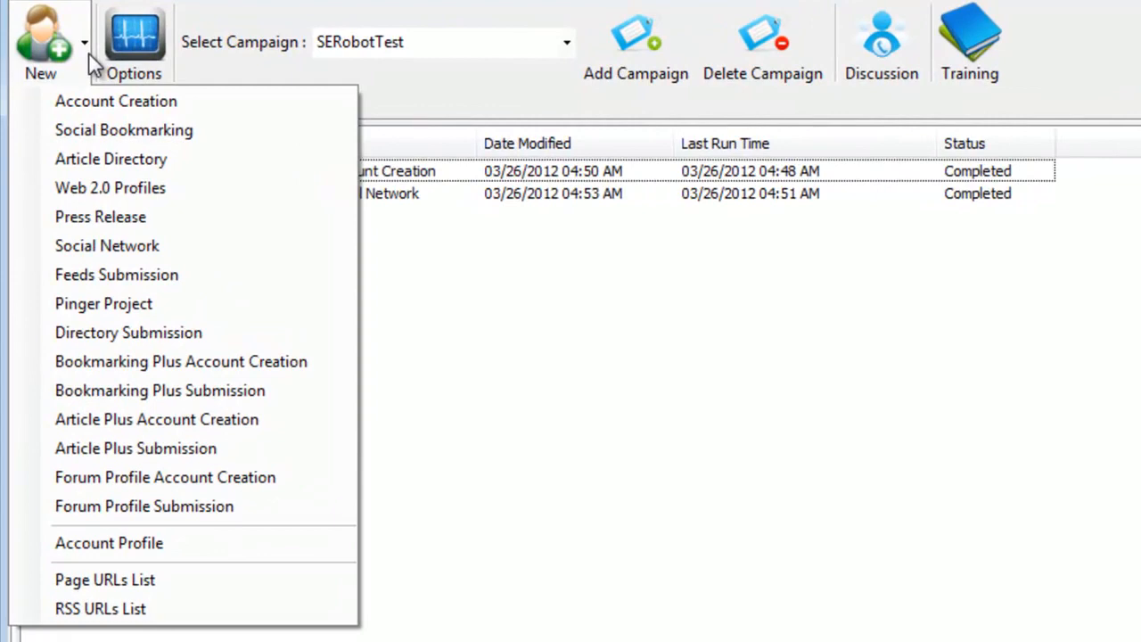
left_click(90, 54)
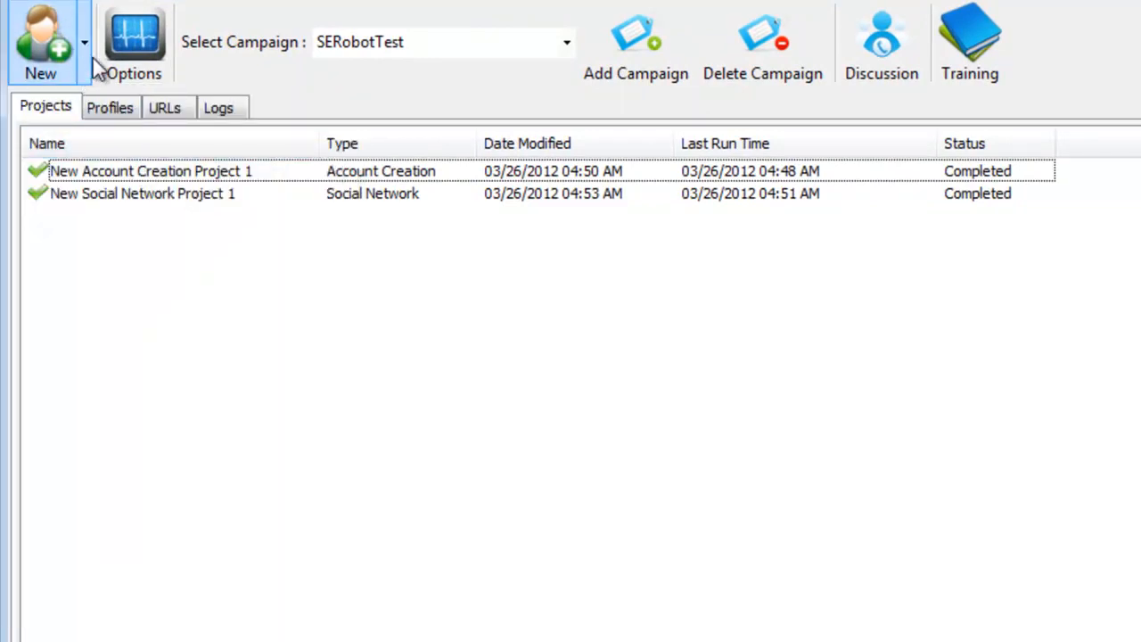
left_click(90, 56)
left_click(115, 188)
left_click(90, 65)
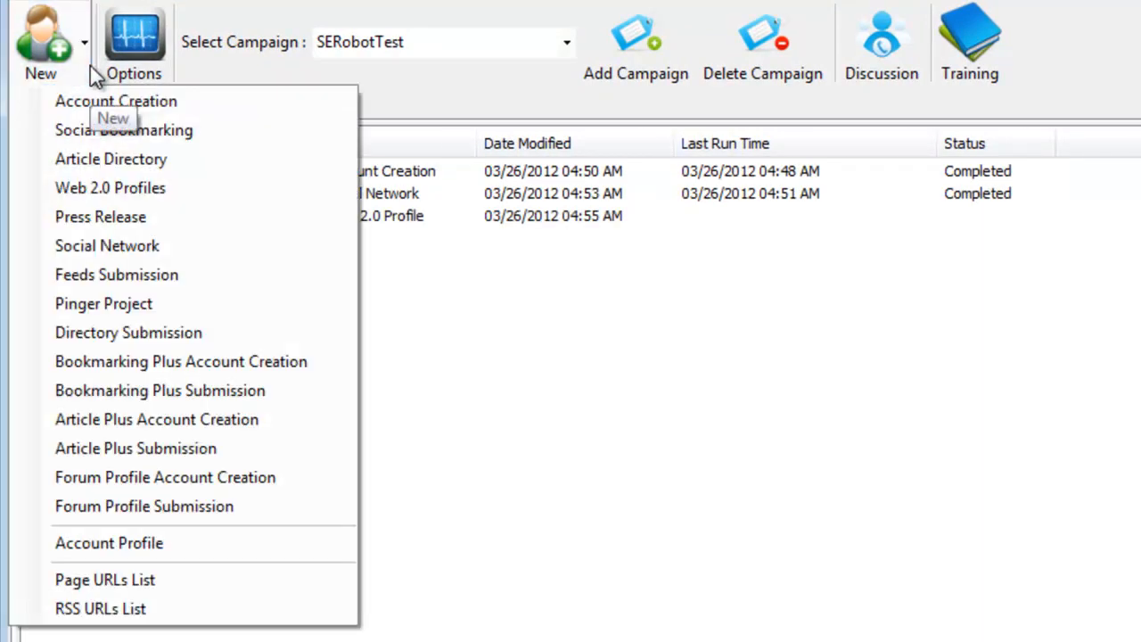
left_click(193, 332)
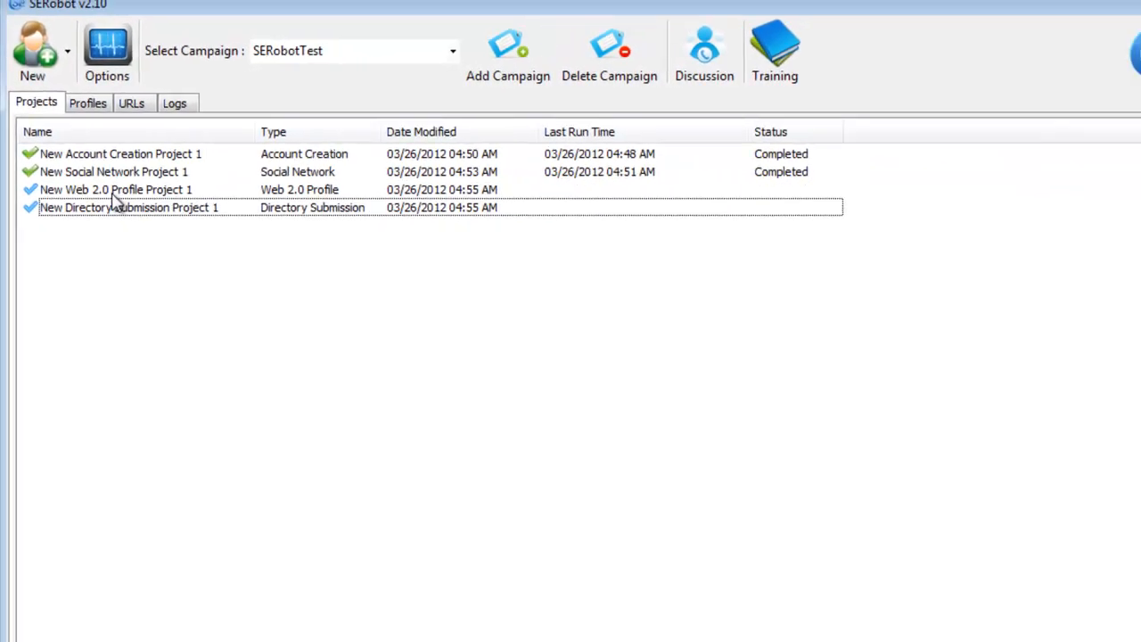
- Examine the settings of the new Web 2.0 profile and directory submission projects, closing each one after viewing
double_click(98, 177)
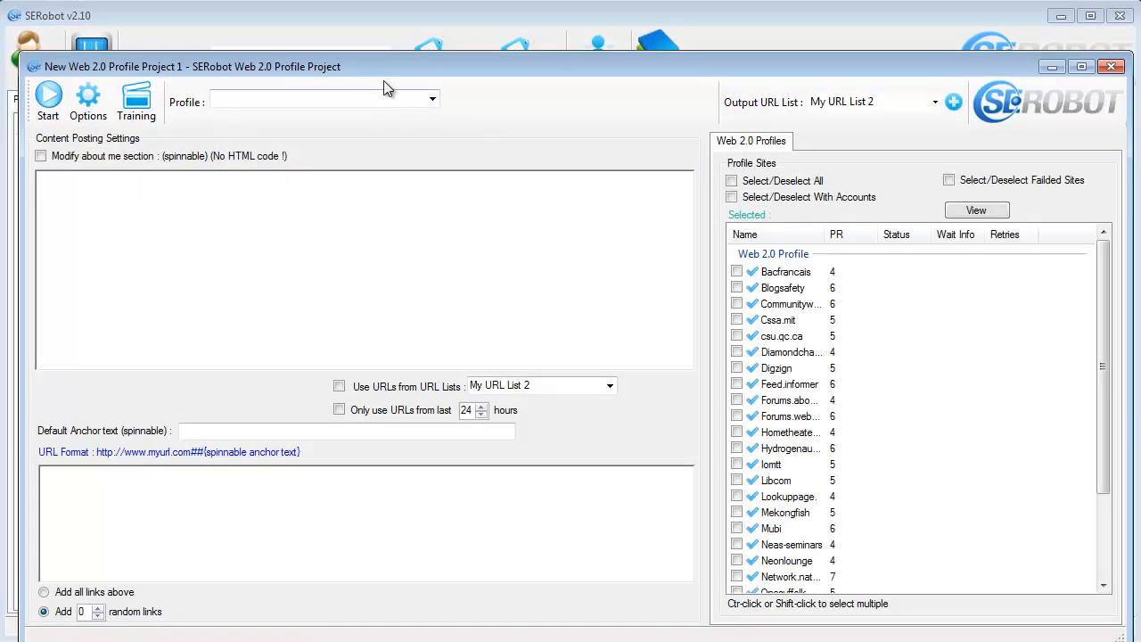
left_click(1111, 67)
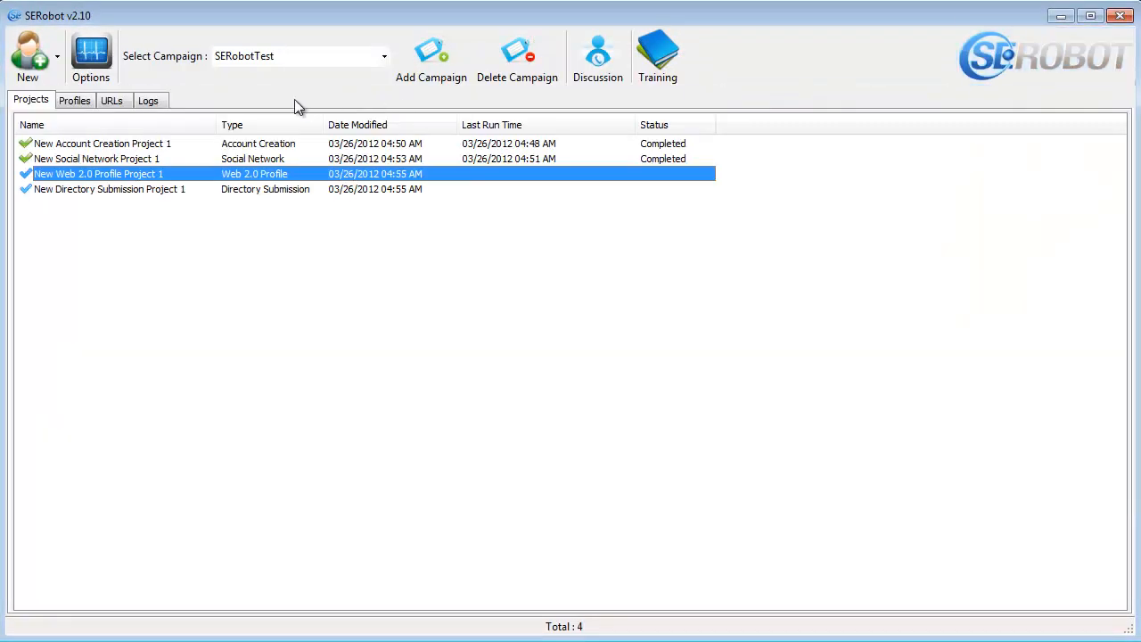
double_click(177, 192)
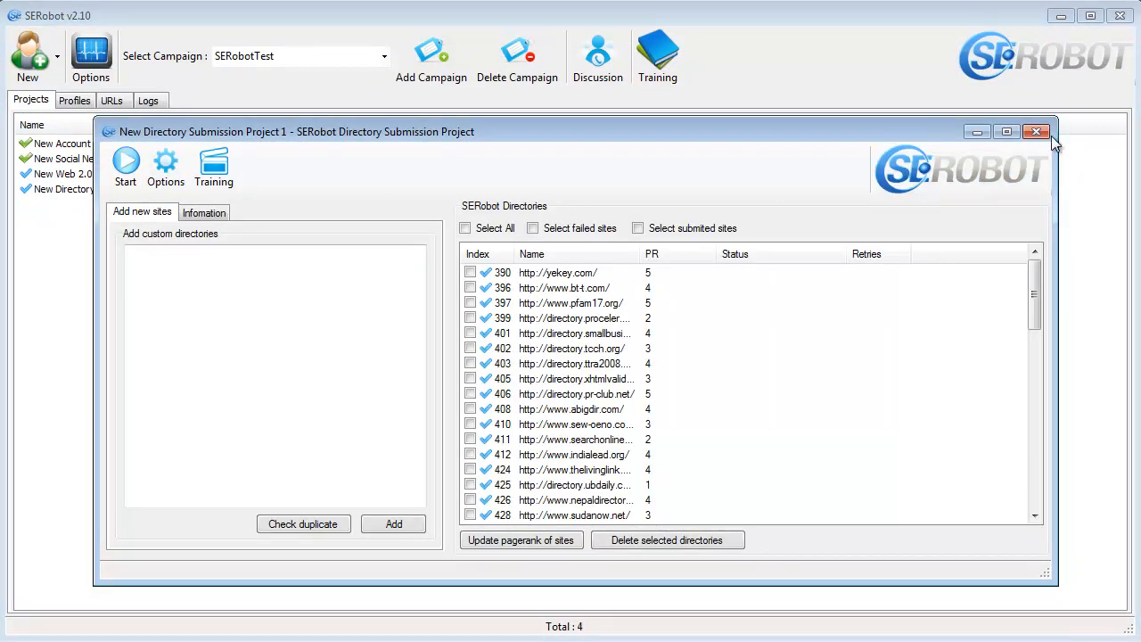
left_click(1038, 131)
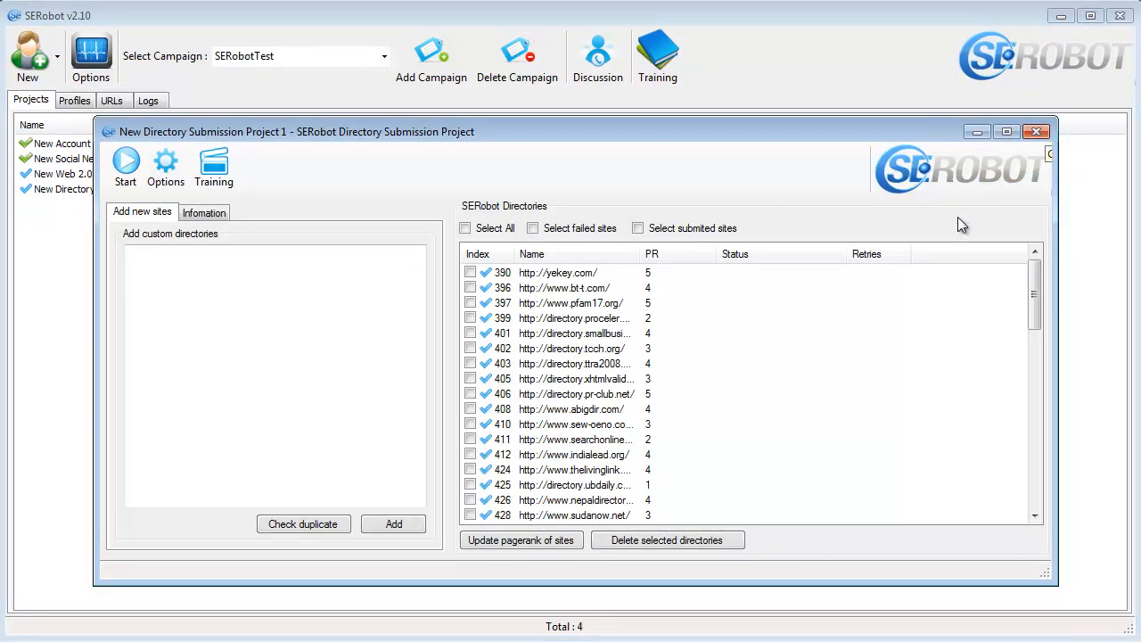